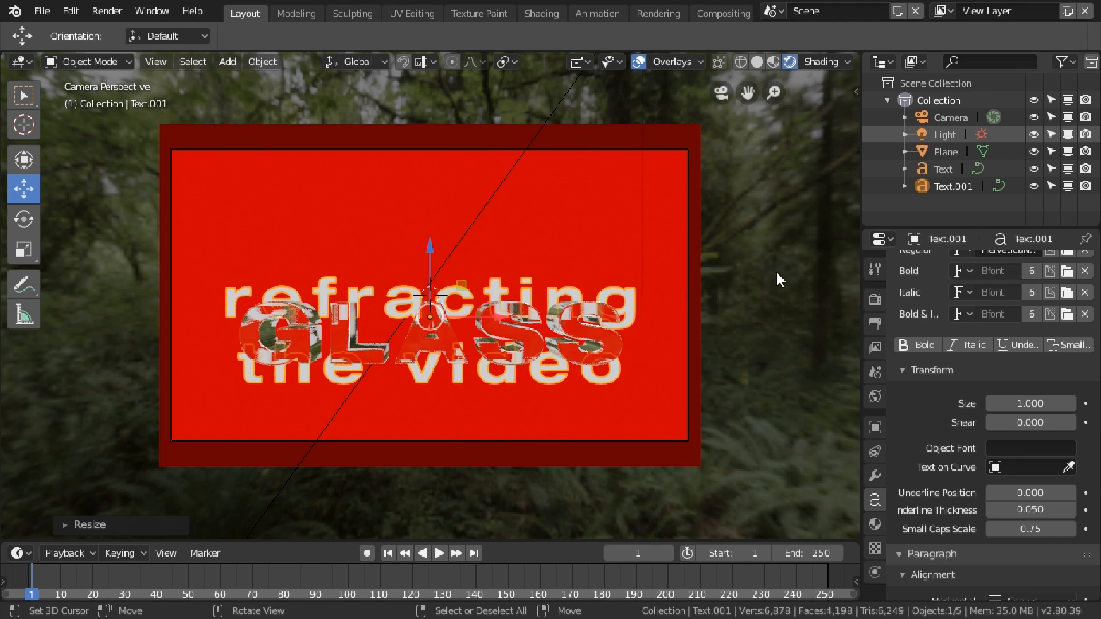
- Add a new collection to the scene and name it Glass
drag(961, 225, 961, 263)
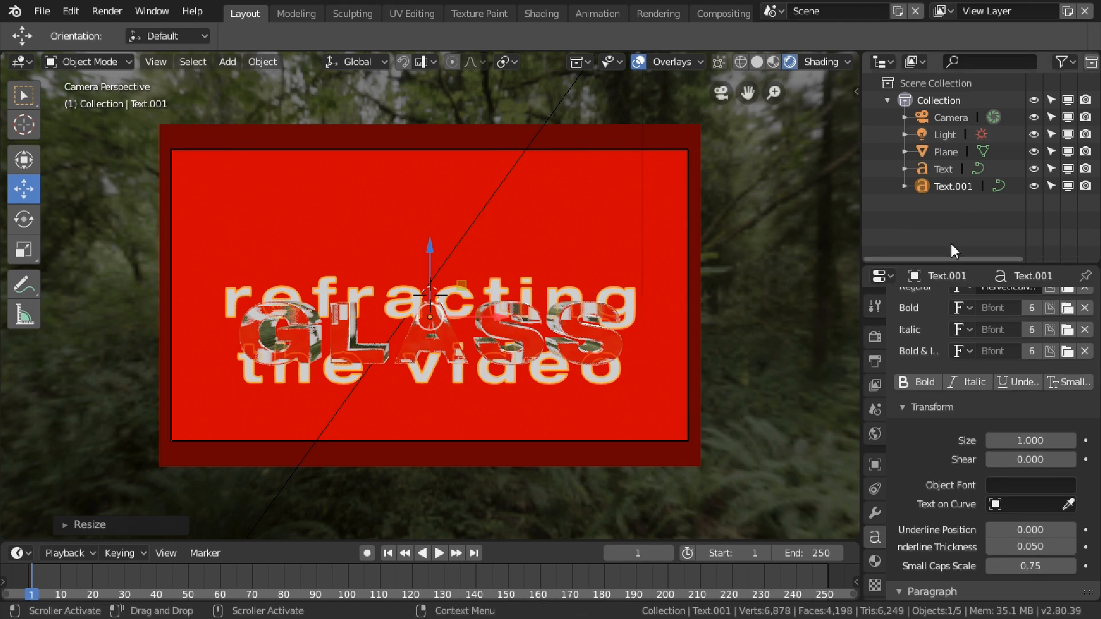
right_click(909, 222)
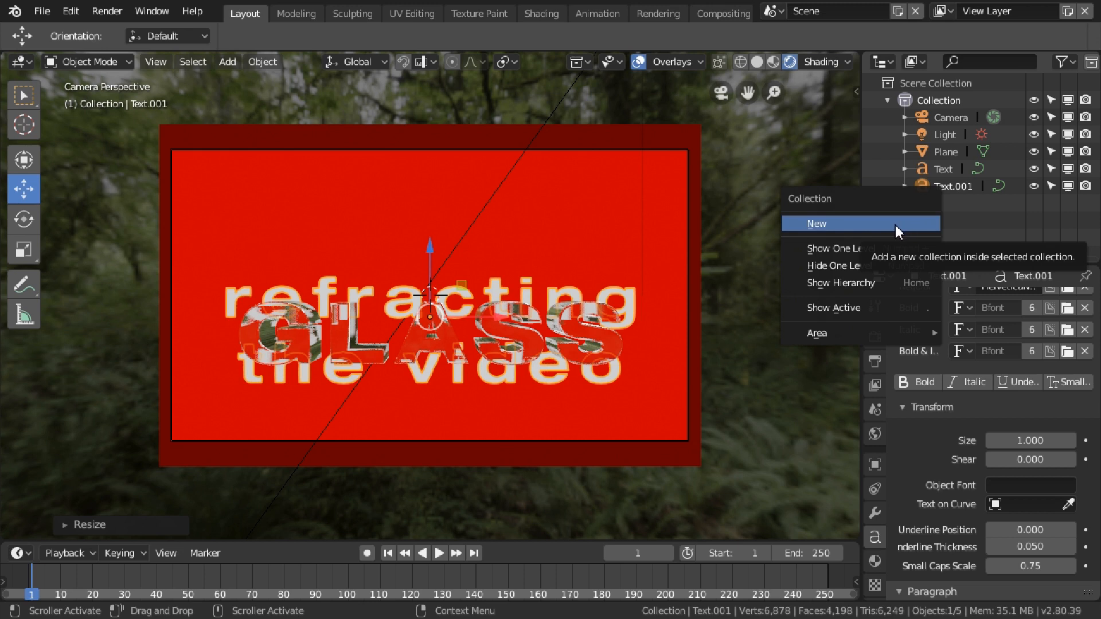
click(894, 224)
double_click(934, 205)
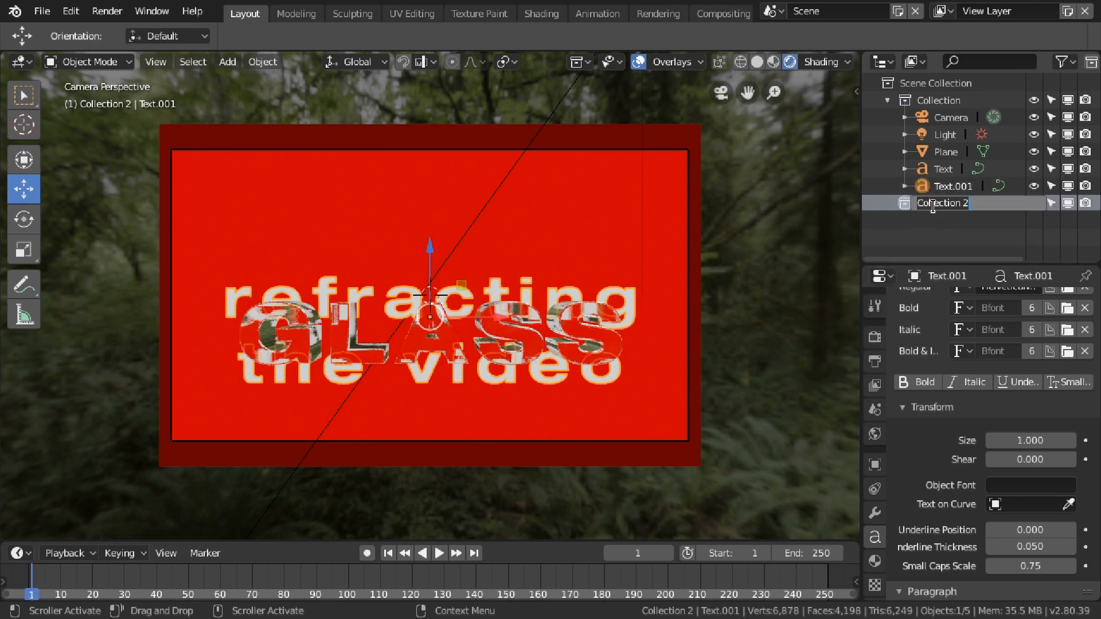
text(Gl)
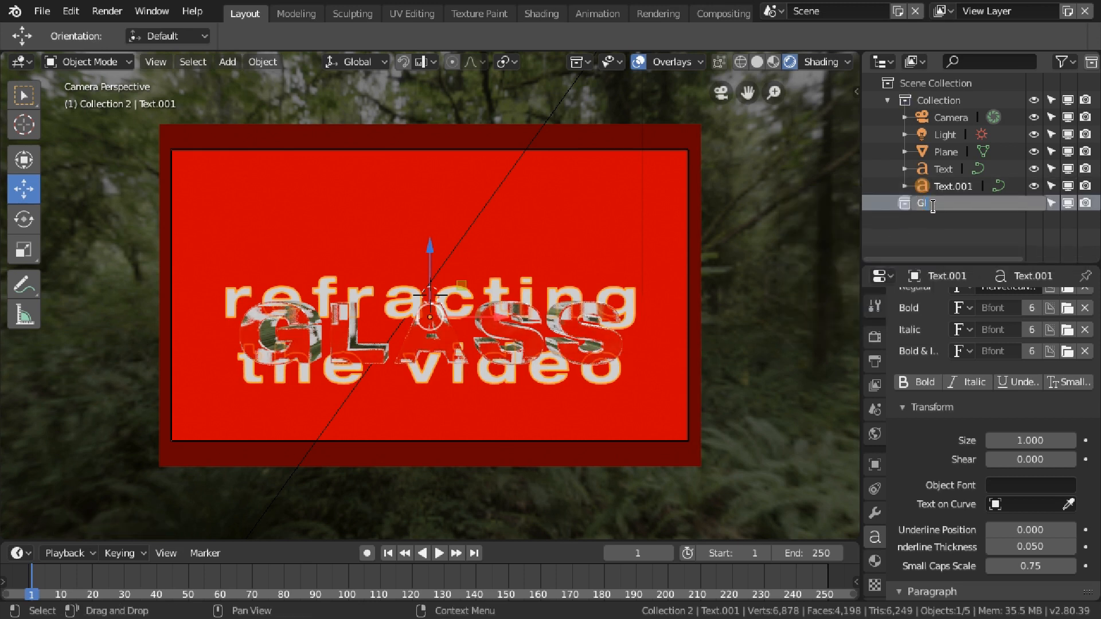
text(ass)
key(Return)
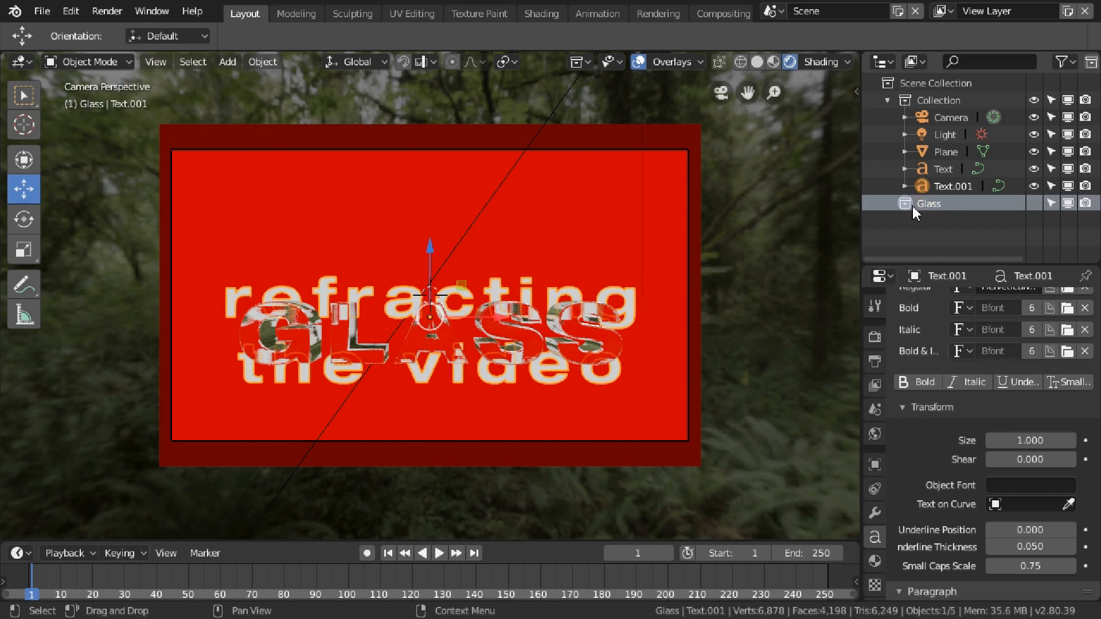
- Rename the 3D GLASS text object as Glass
click(607, 328)
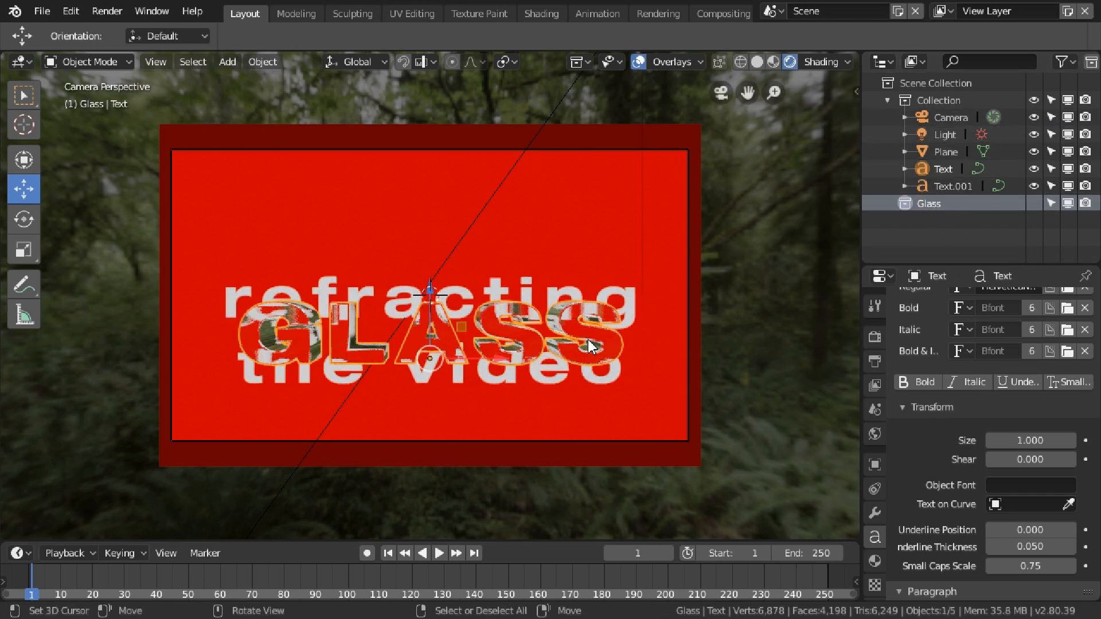
double_click(942, 168)
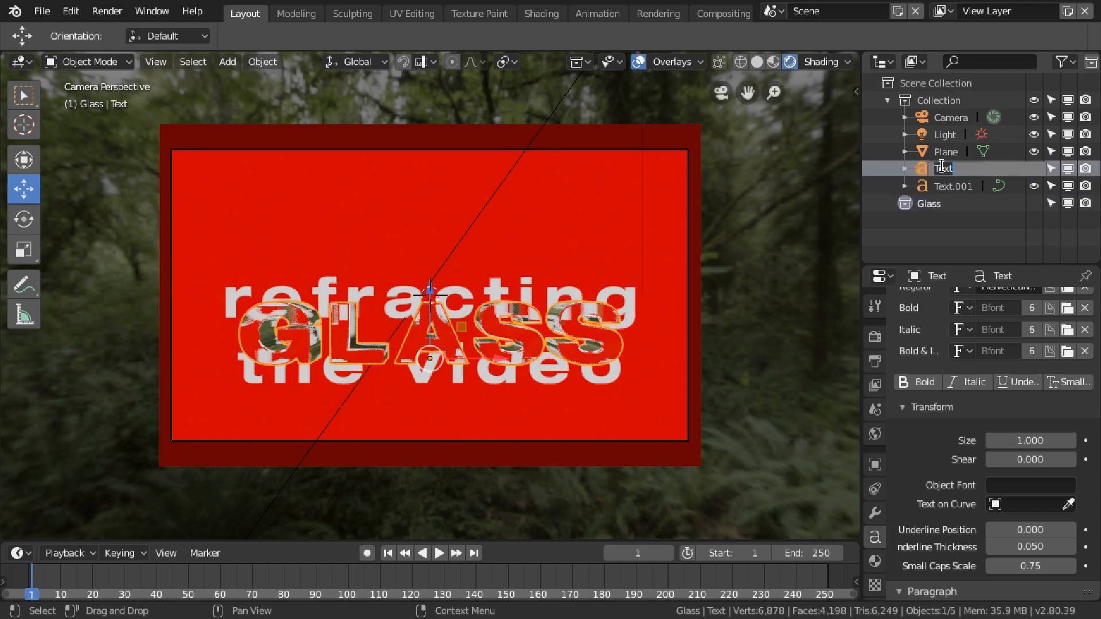
text(Glass)
key(Return)
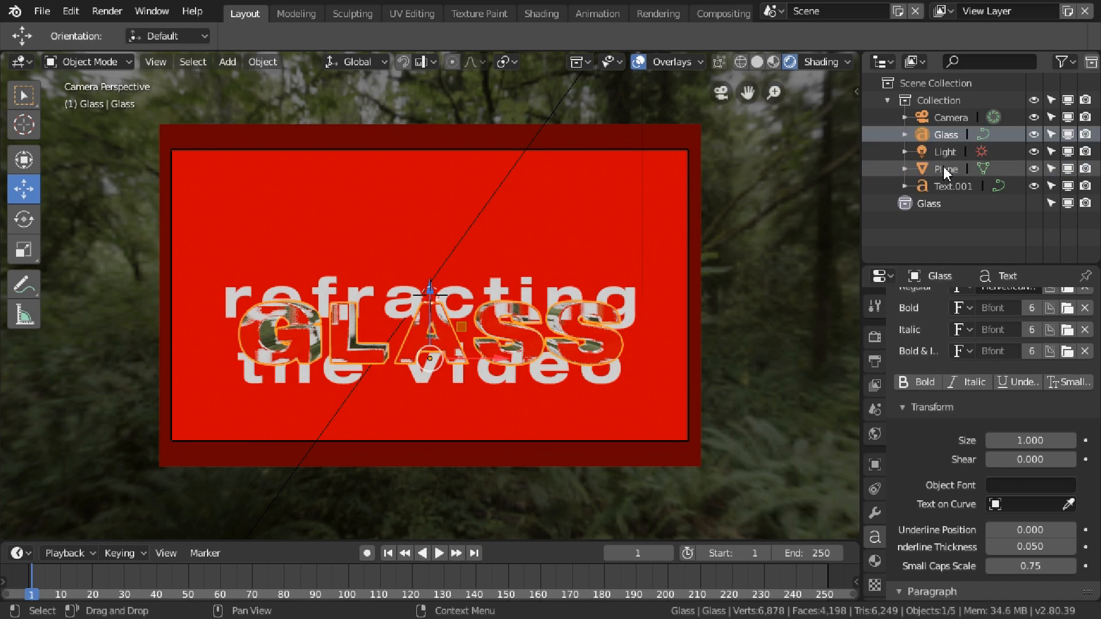
- Move the Glass text object and the Camera into the Glass collection
drag(922, 136, 930, 198)
click(931, 117)
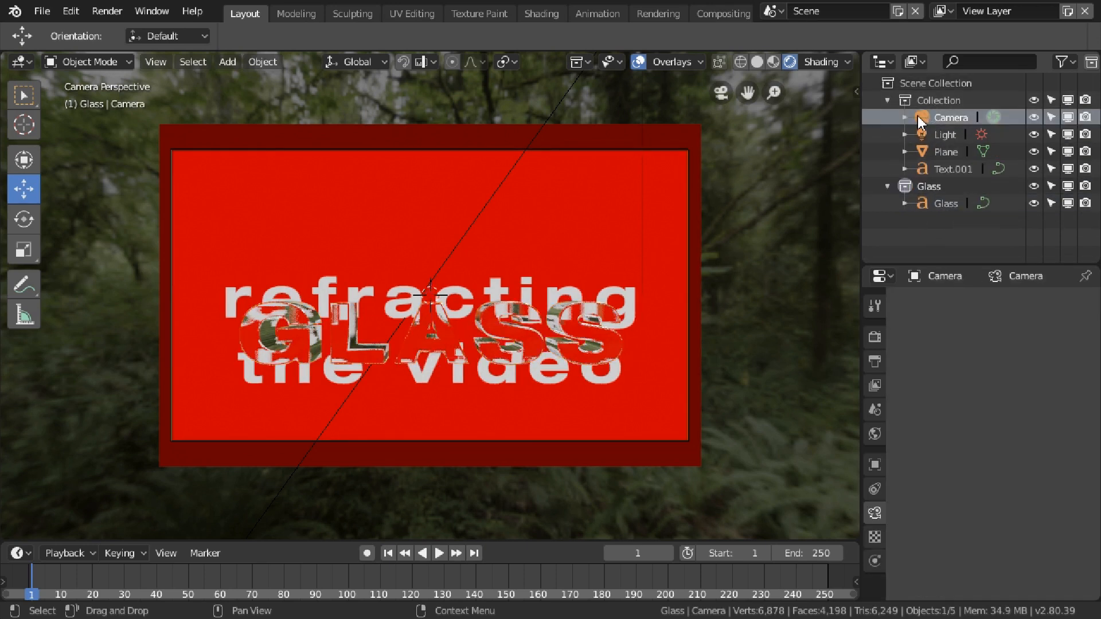
drag(931, 117, 922, 197)
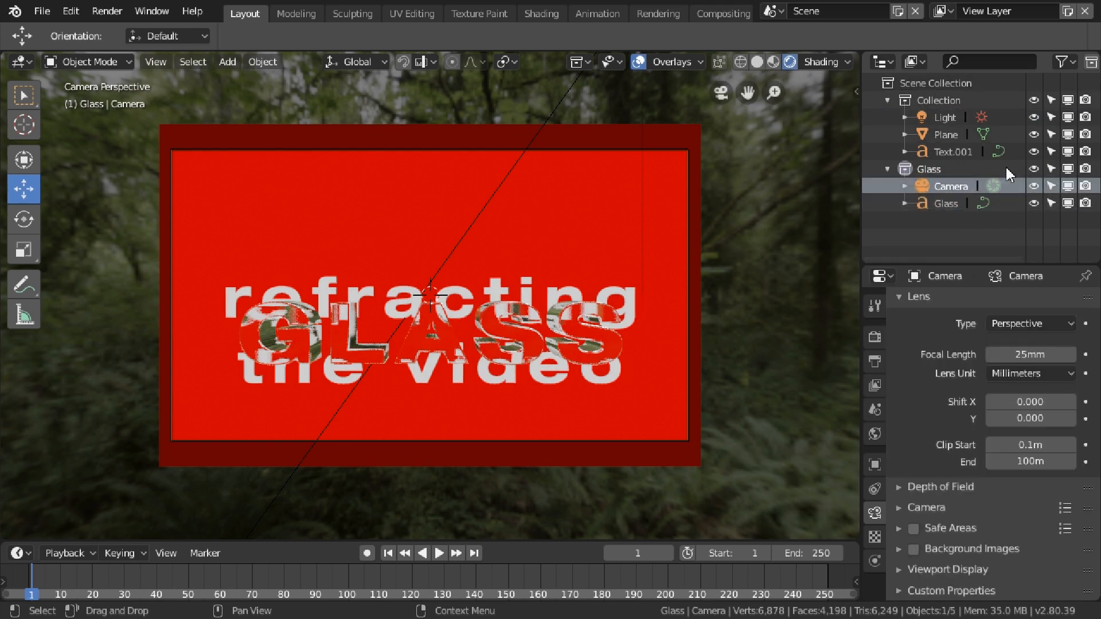
- Create a new scene with the Link Objects option and name it Workbench
click(896, 11)
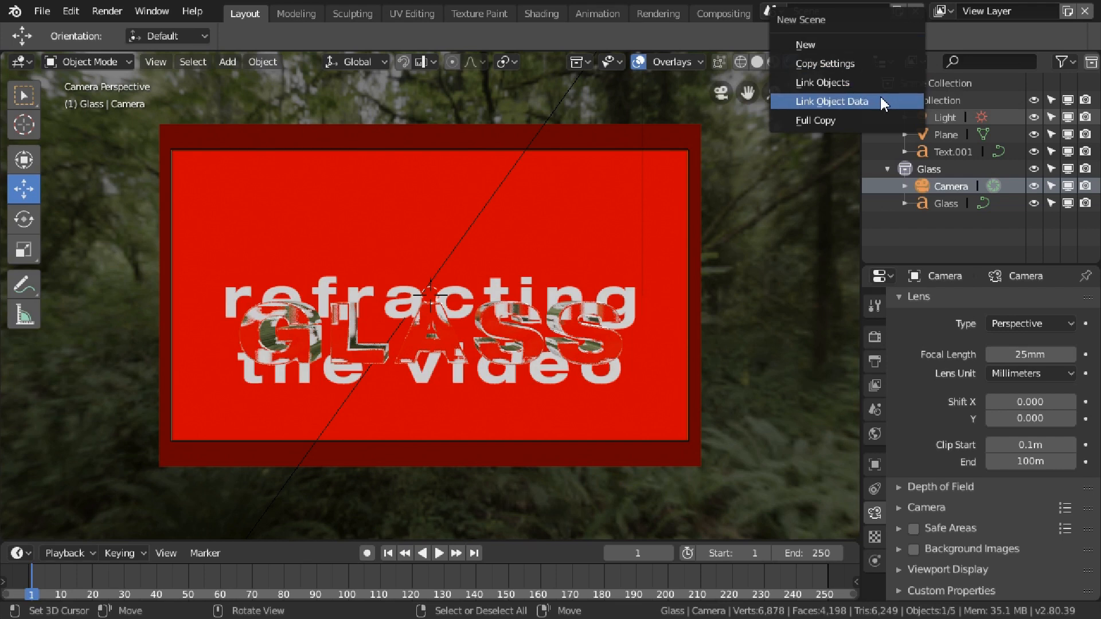
click(847, 83)
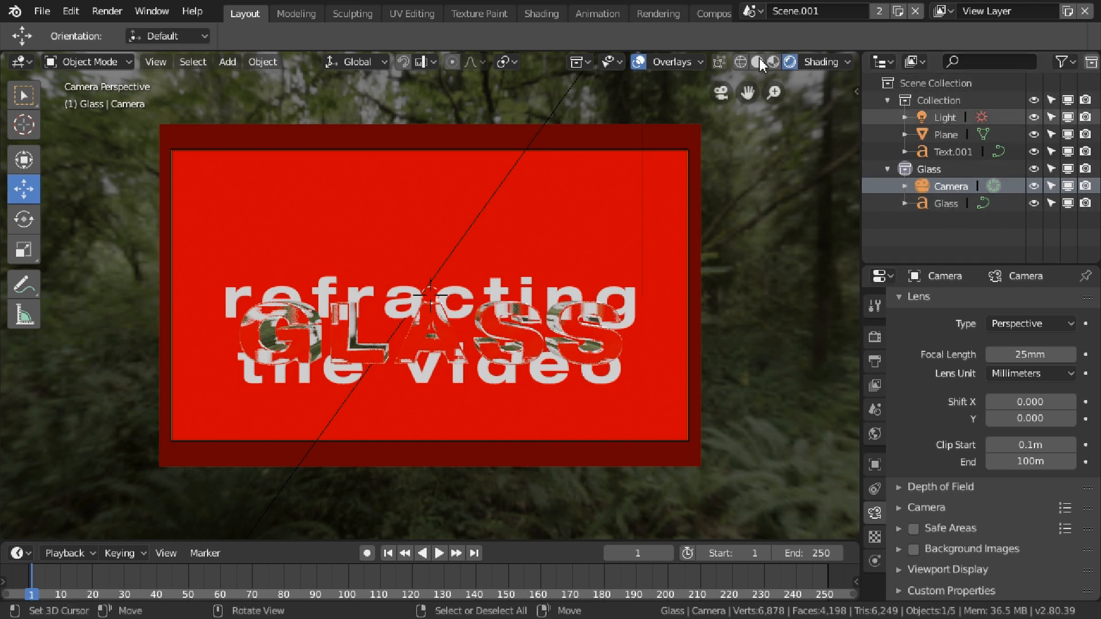
click(832, 10)
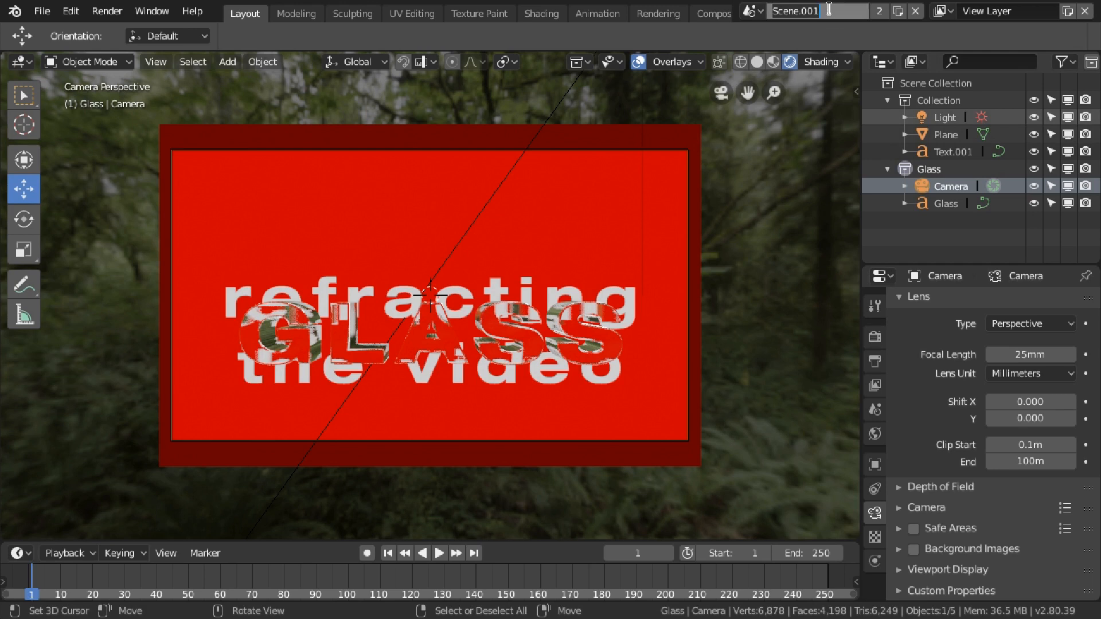
drag(829, 9, 725, 17)
text(Workbench)
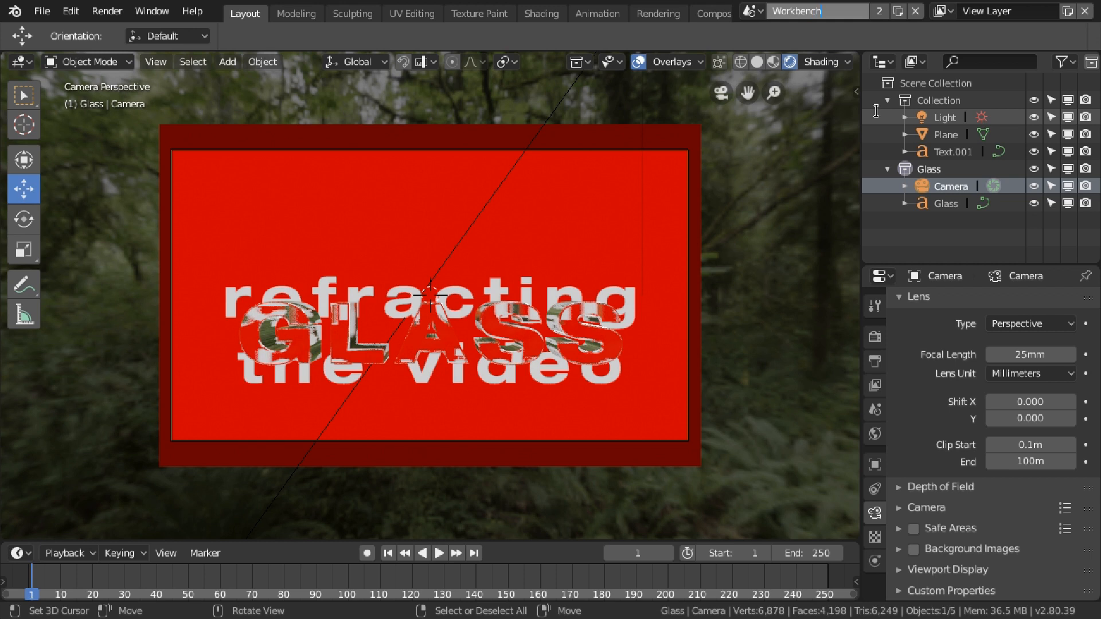
key(Return)
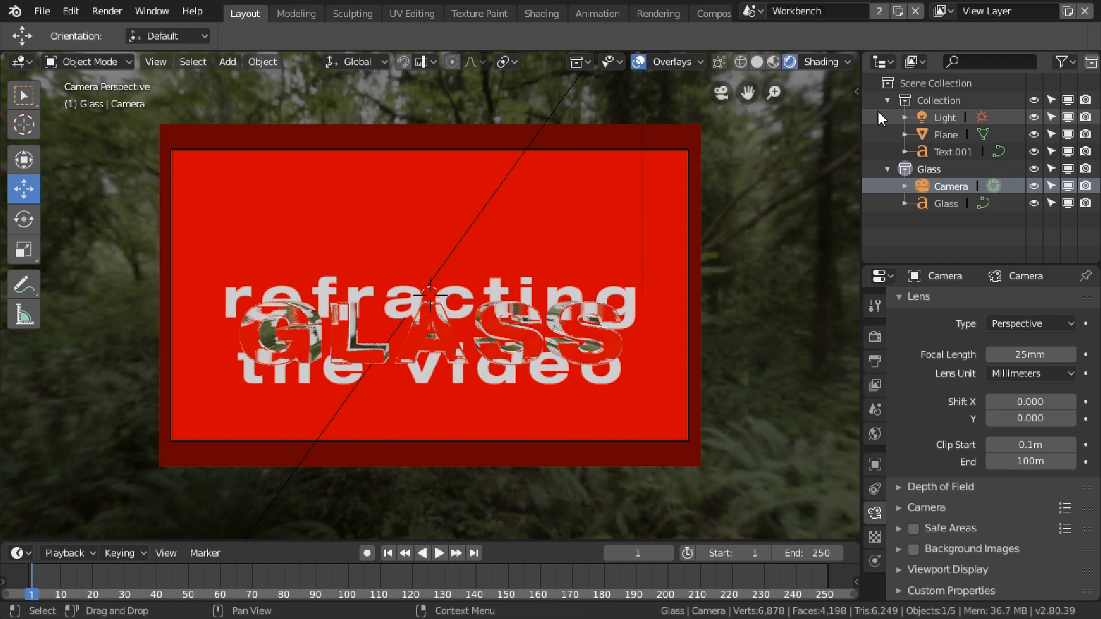
- Set the Workbench scene's render engine to Workbench
click(875, 339)
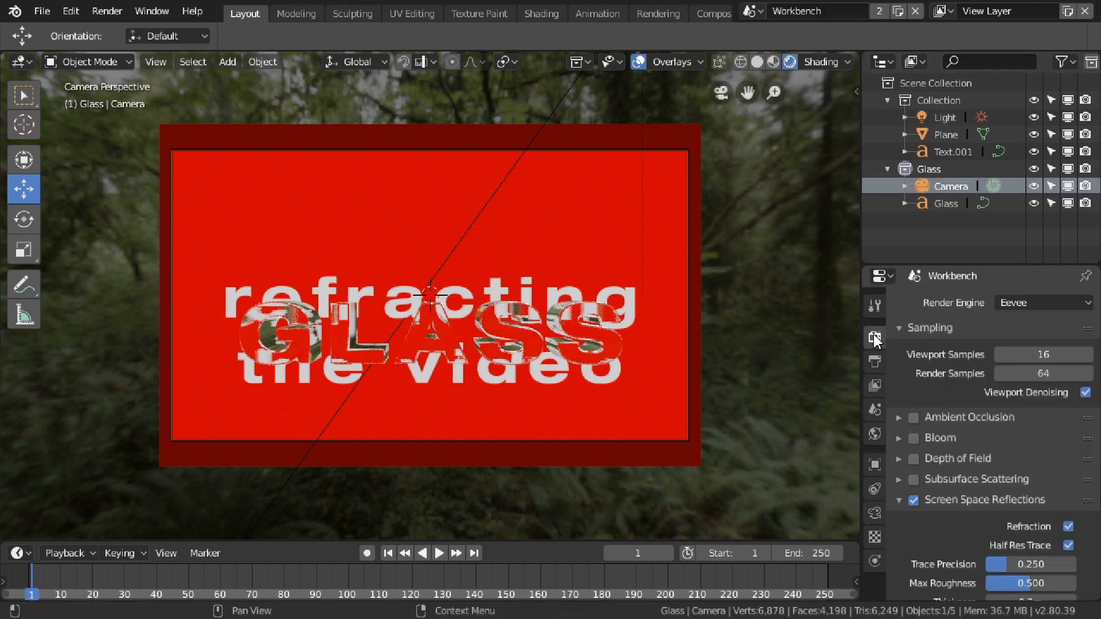
click(1023, 302)
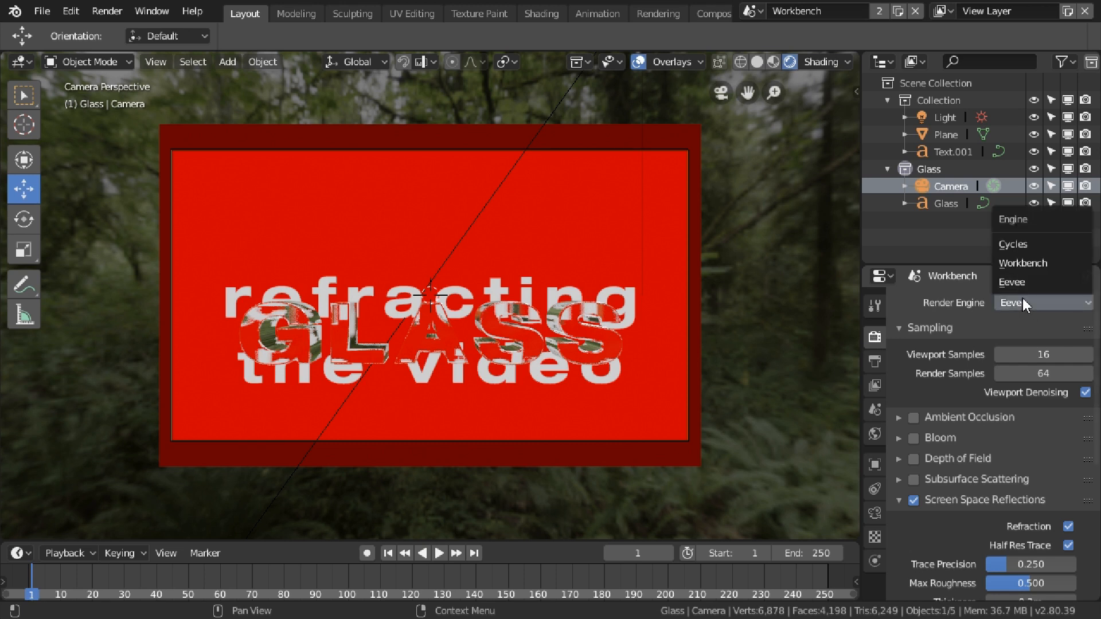
click(1024, 264)
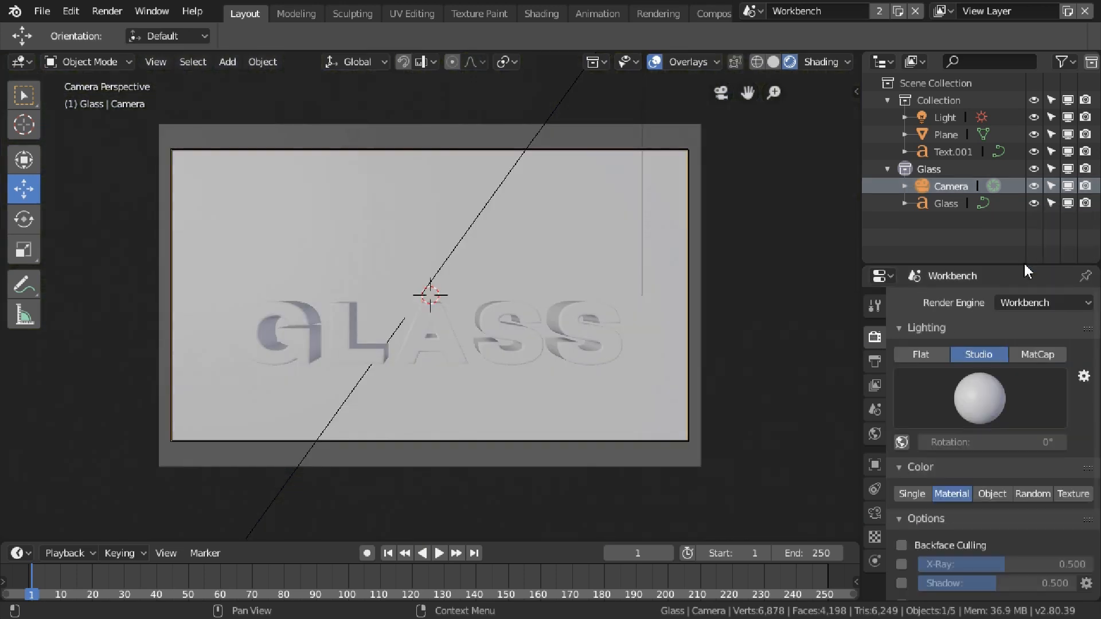
- Unlink the collection holding the light, plane and Text.001 from the Workbench scene
right_click(927, 101)
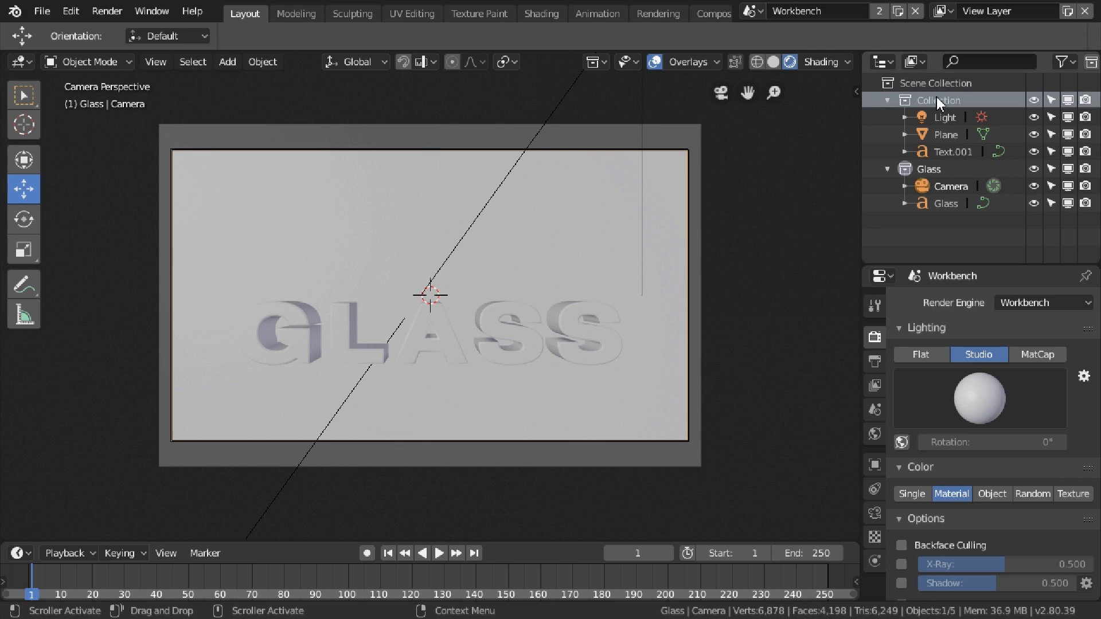
right_click(937, 97)
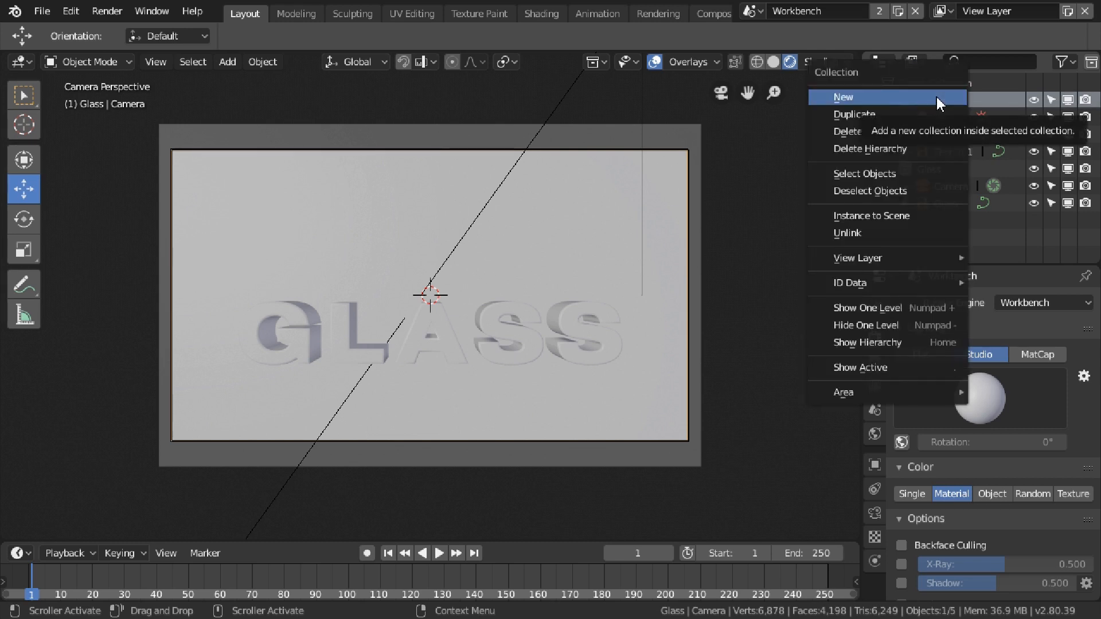
click(889, 233)
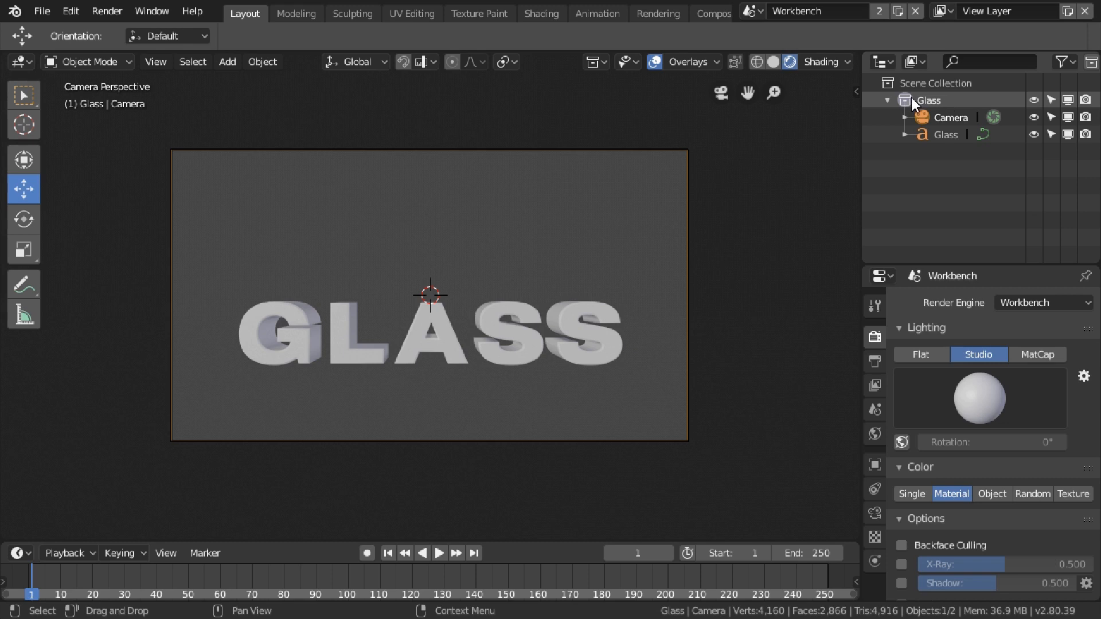
- Switch the Workbench lighting to MatCap and choose the multicoloured cyan, blue and pink normal-style sphere
click(1036, 354)
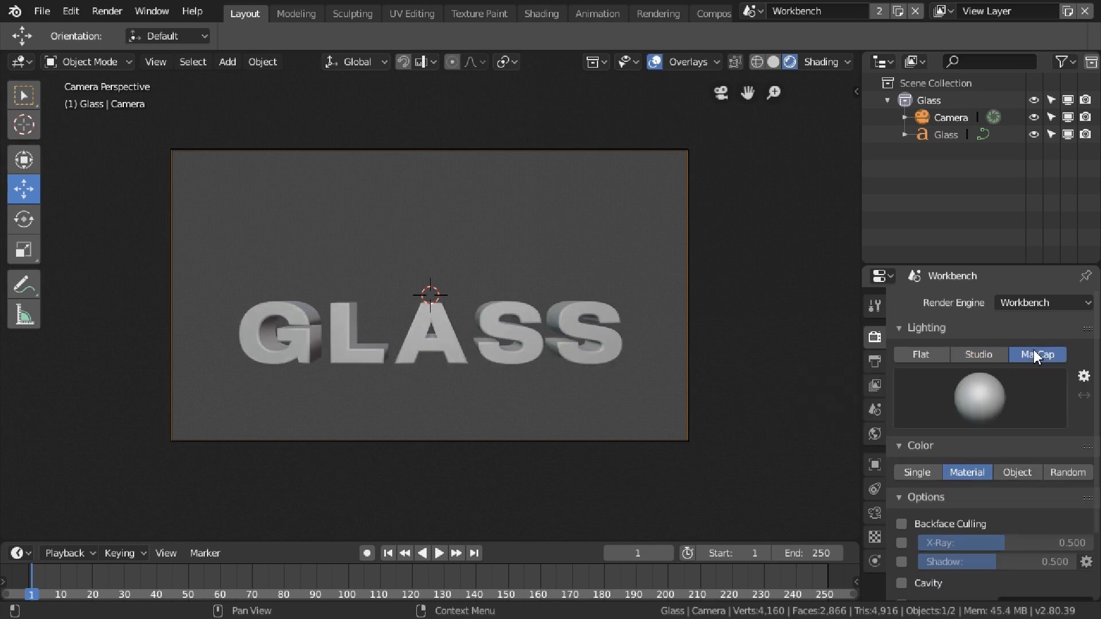
click(997, 392)
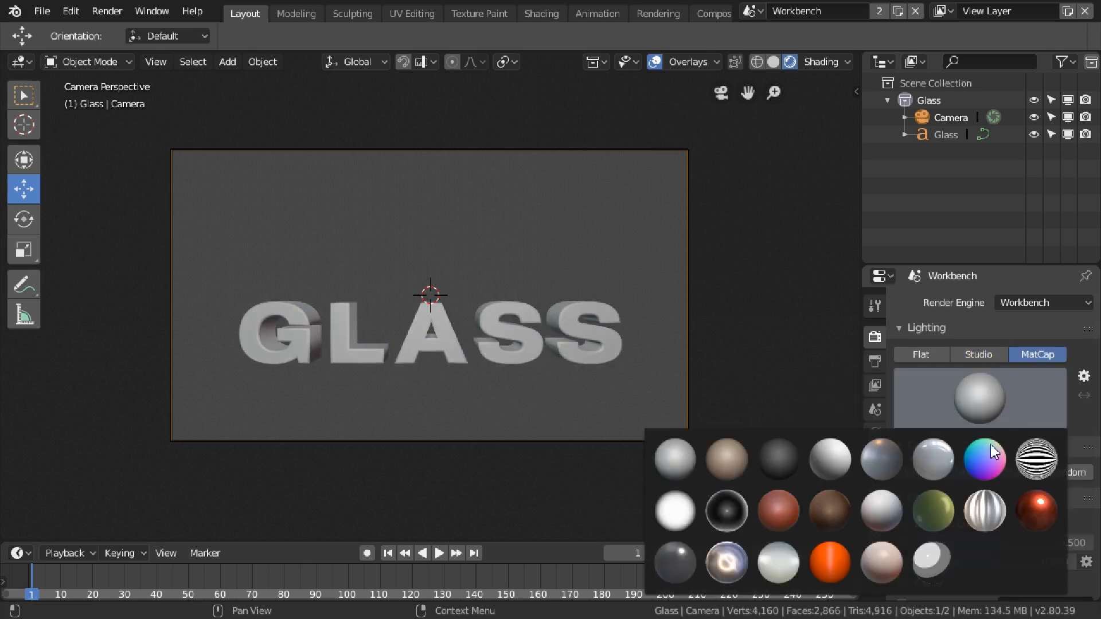
click(989, 459)
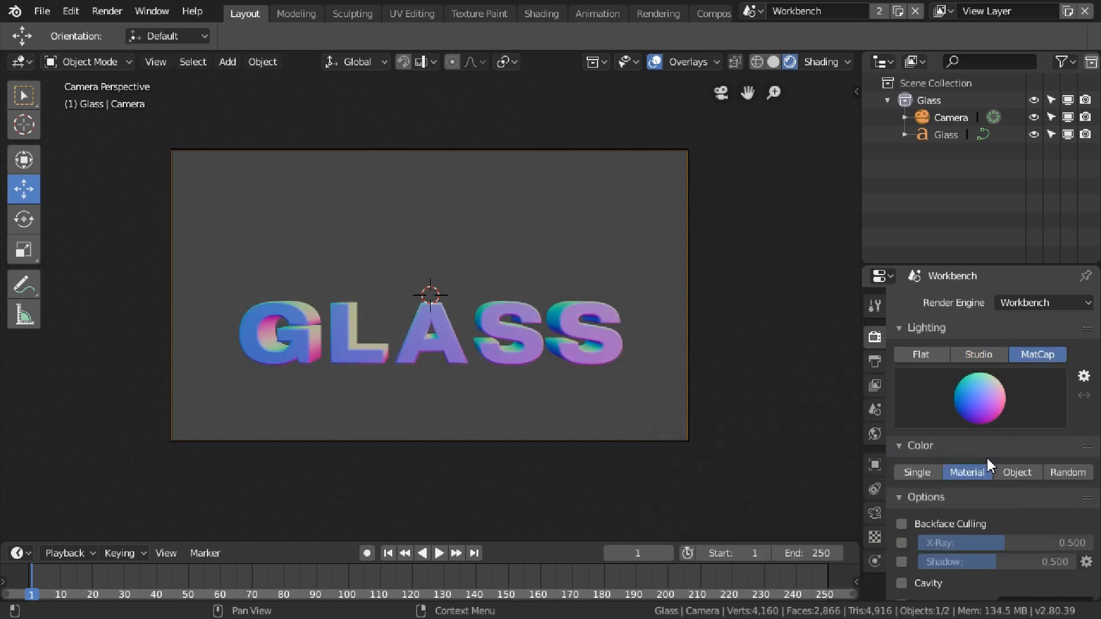
- Set the film's Alpha Mode to Transparent and render the current frame as a check
scroll(1007, 499, down, 3)
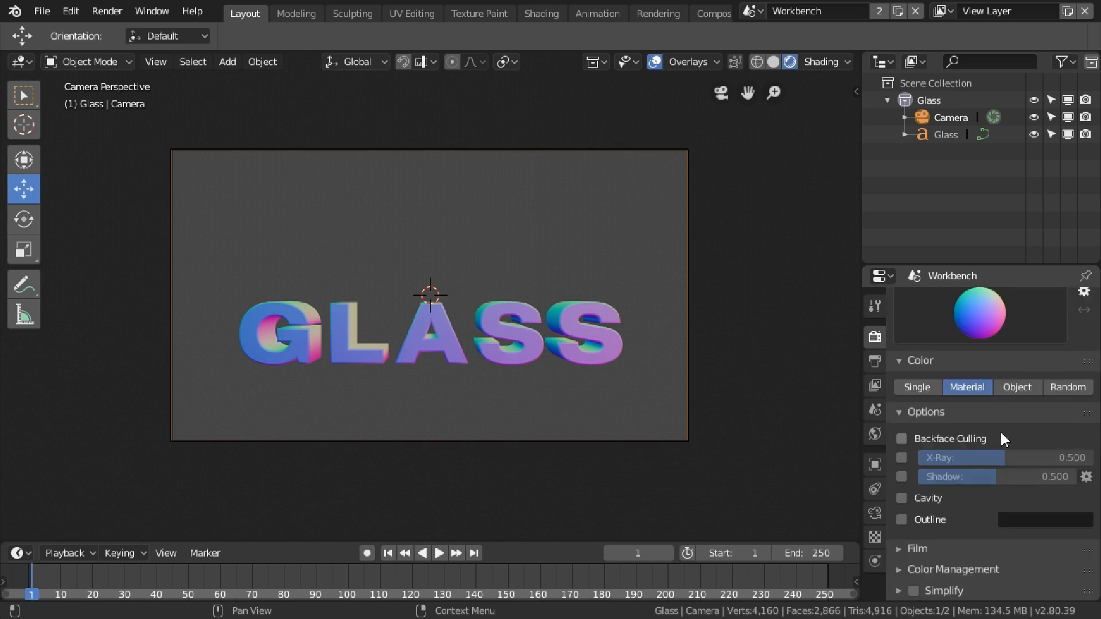
click(900, 548)
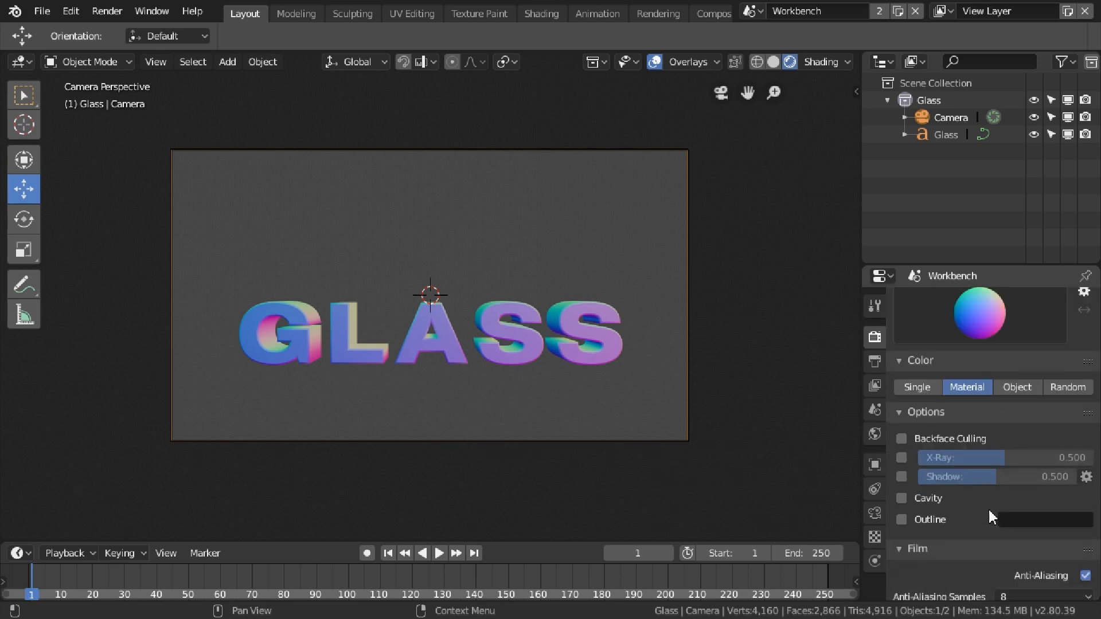
scroll(992, 517, down, 3)
click(1025, 545)
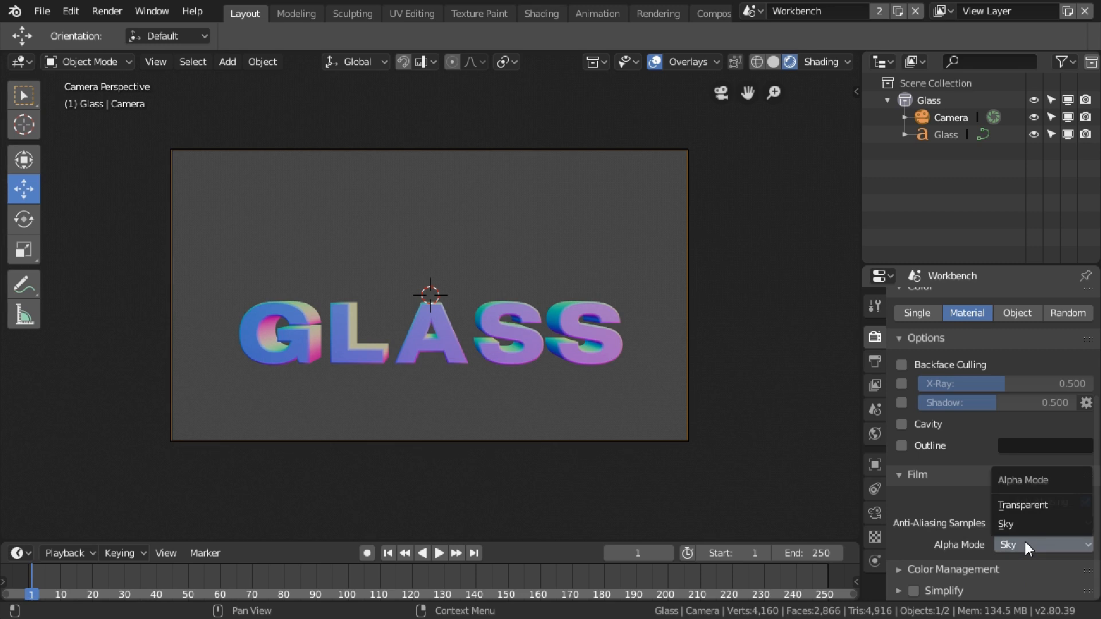
click(1028, 506)
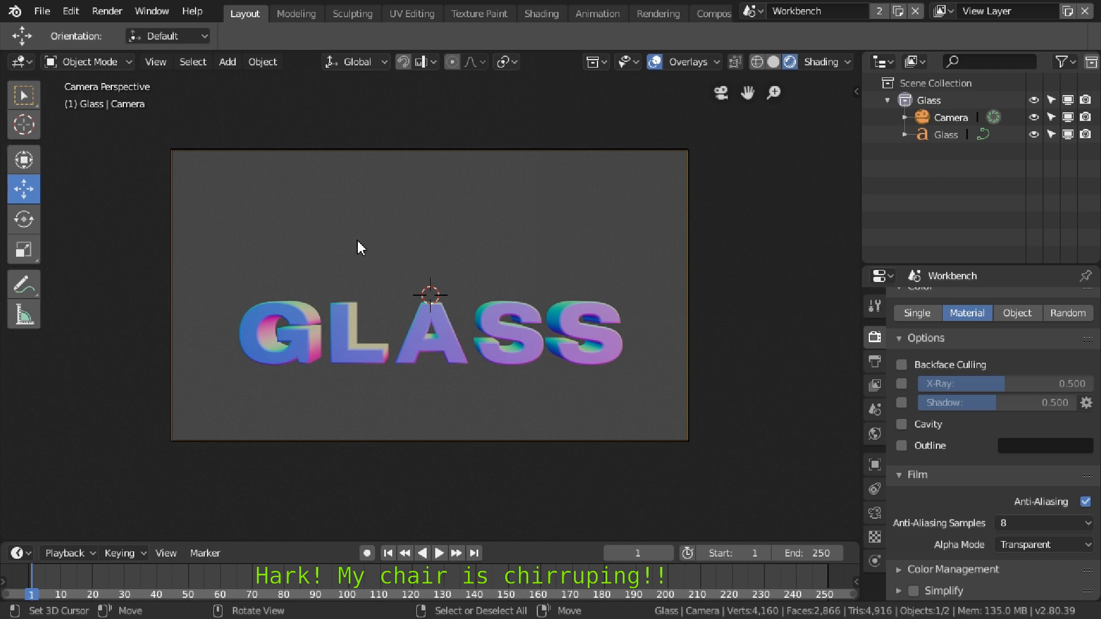
key(F12)
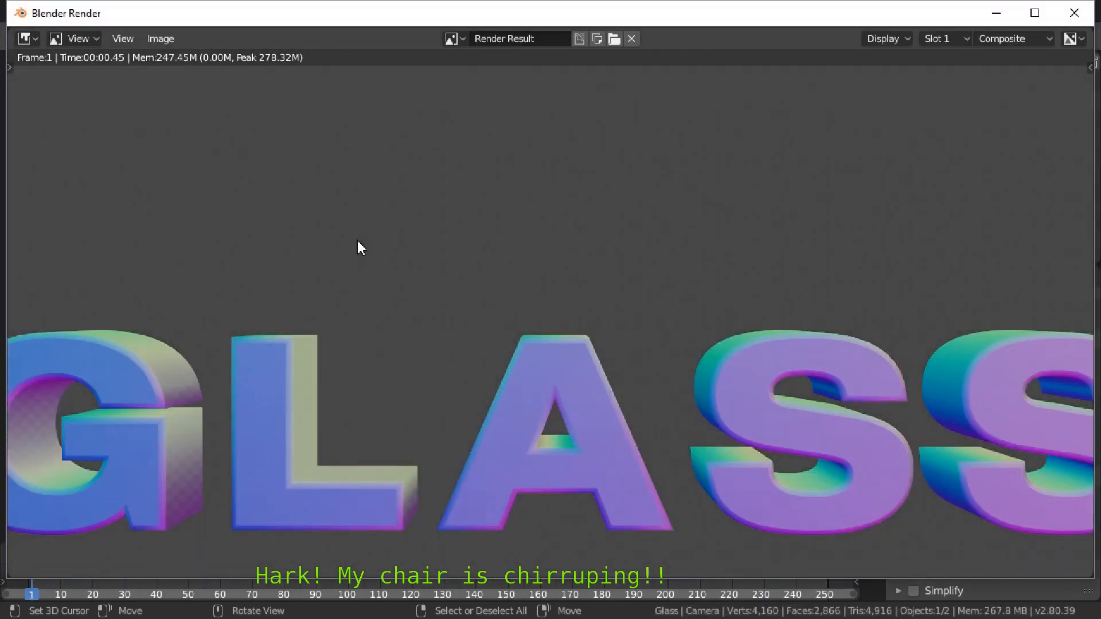
click(1075, 13)
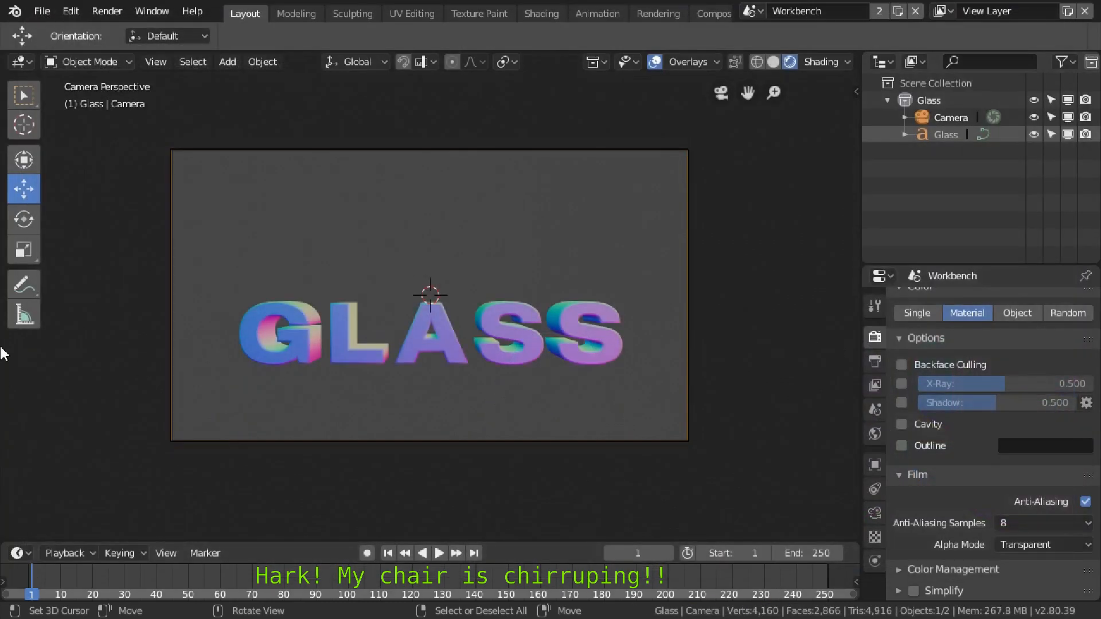
- Change the 3D viewport to the Compositing editor and set the Render Layers node's source scene to Scene
click(22, 62)
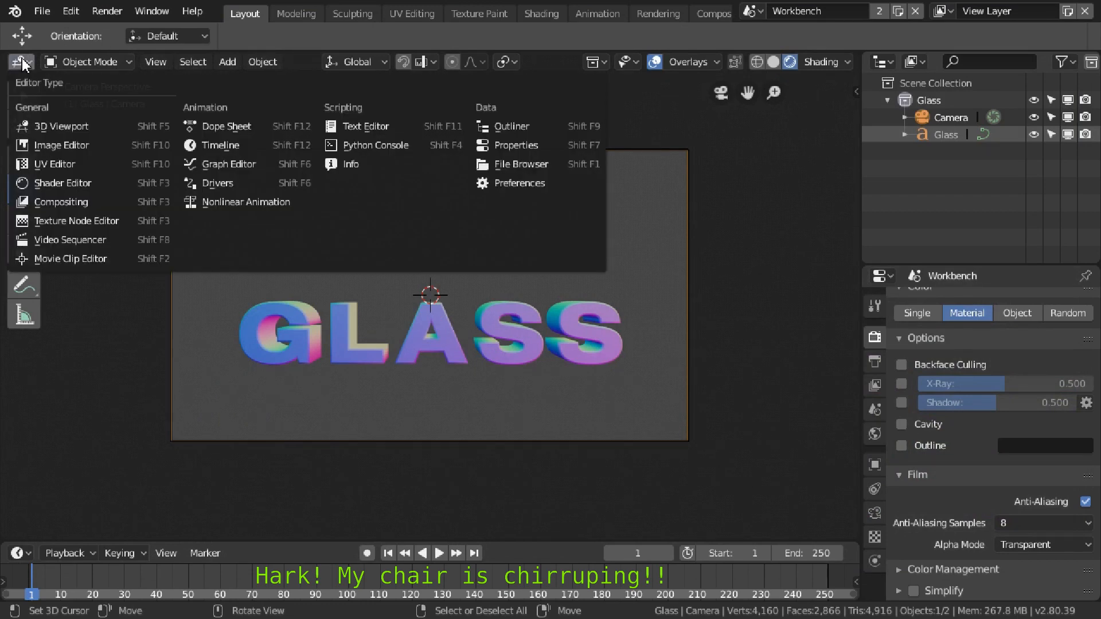
click(72, 204)
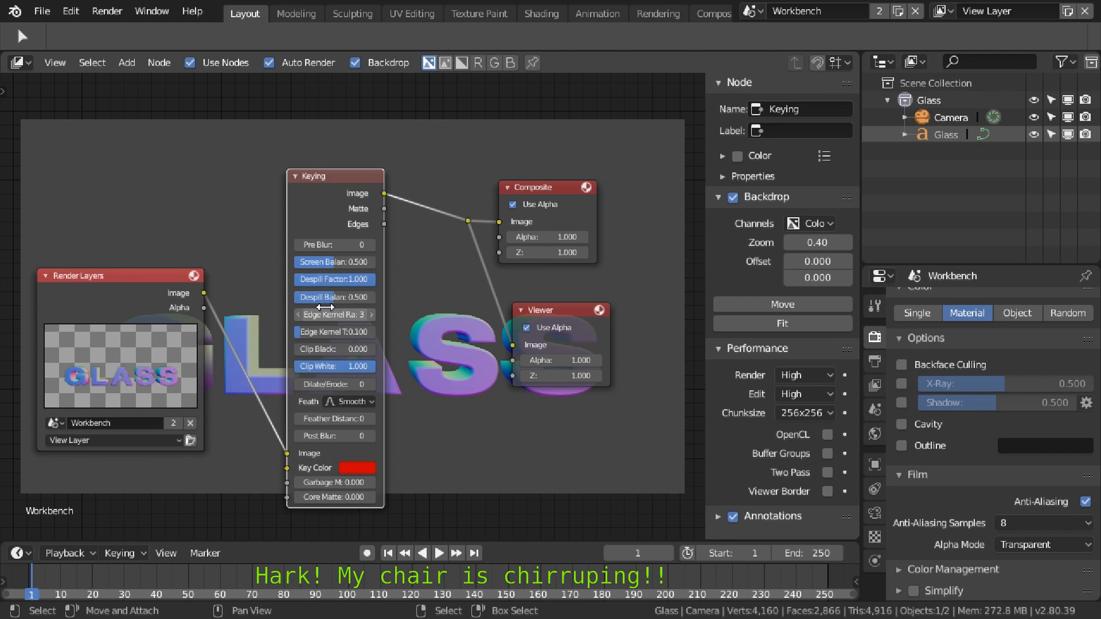
middle_drag(275, 342, 318, 303)
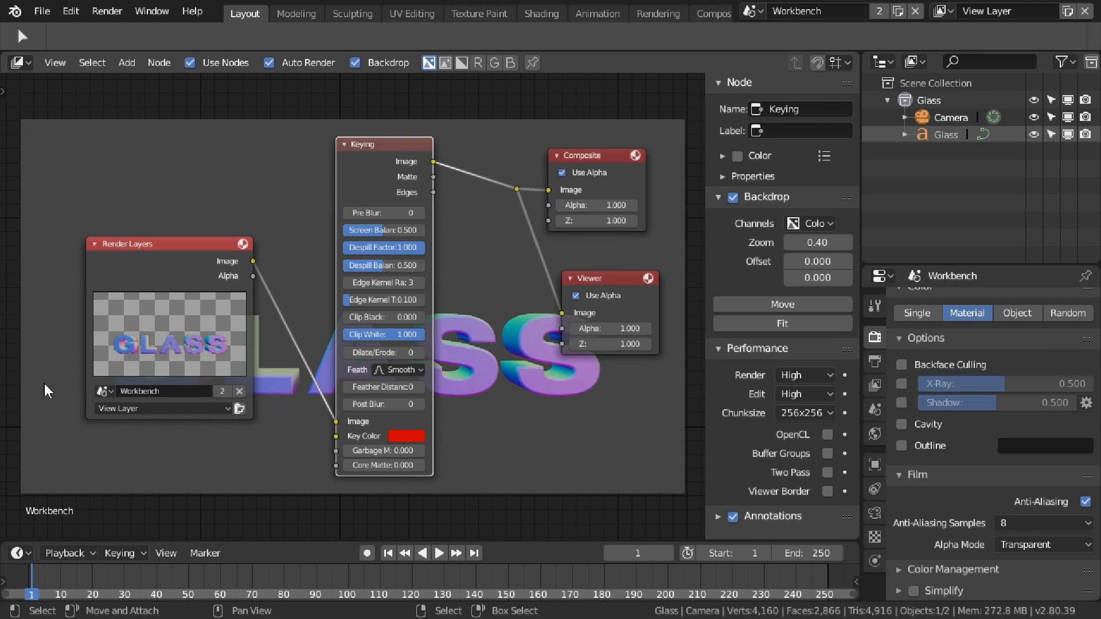
click(103, 391)
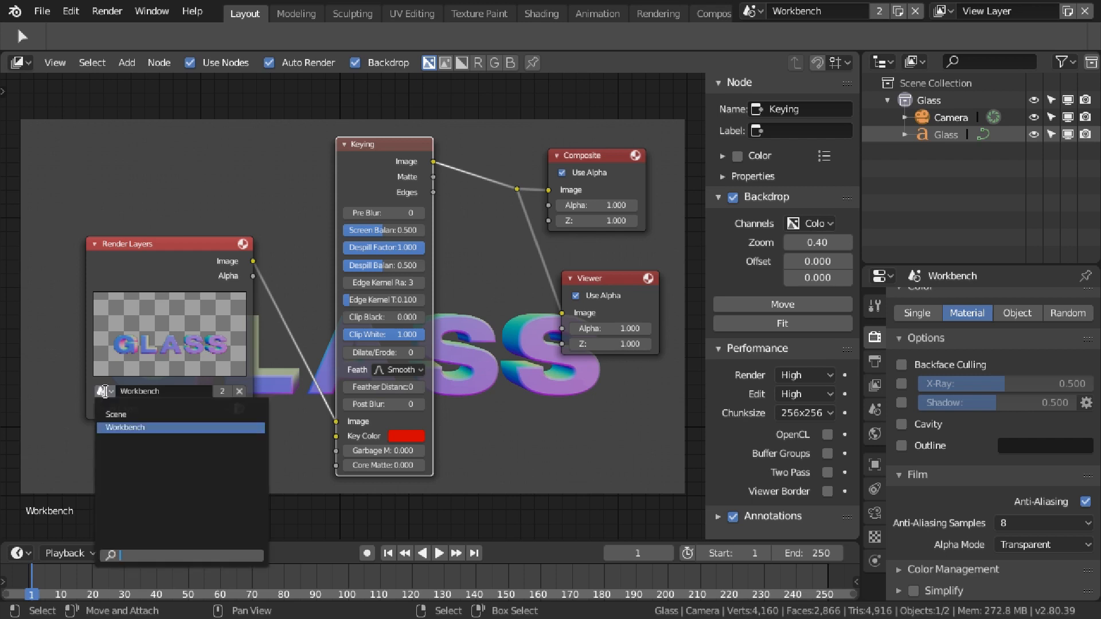
click(126, 412)
- Duplicate the Render Layers node, place the copy below the original and set its source scene to Workbench
middle_drag(322, 364, 323, 278)
scroll(294, 331, down, 5)
click(208, 207)
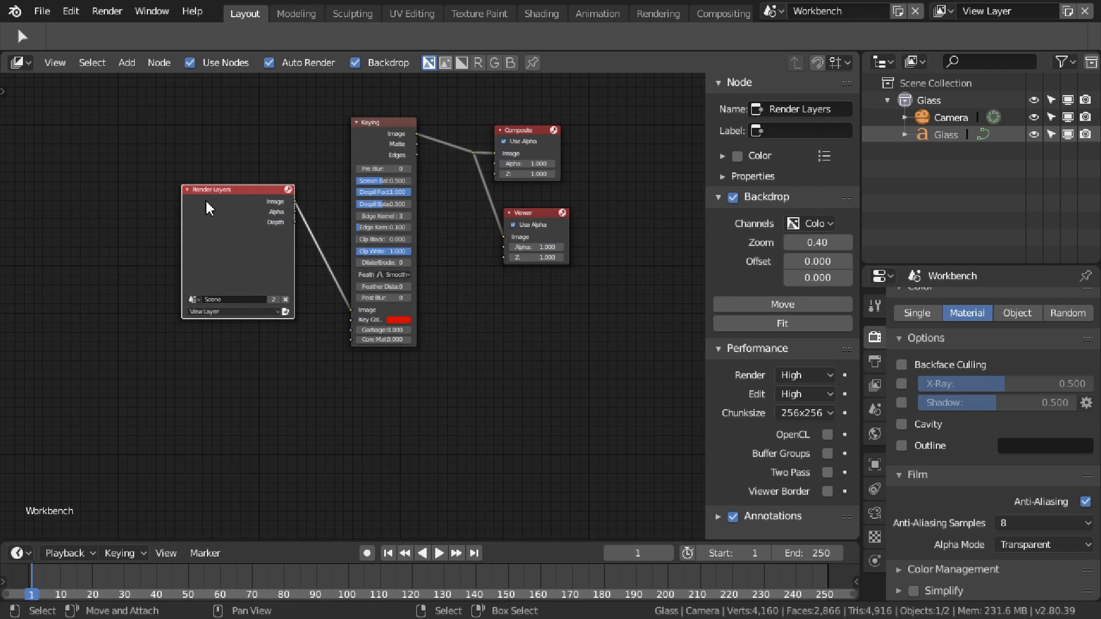
key(shift+d)
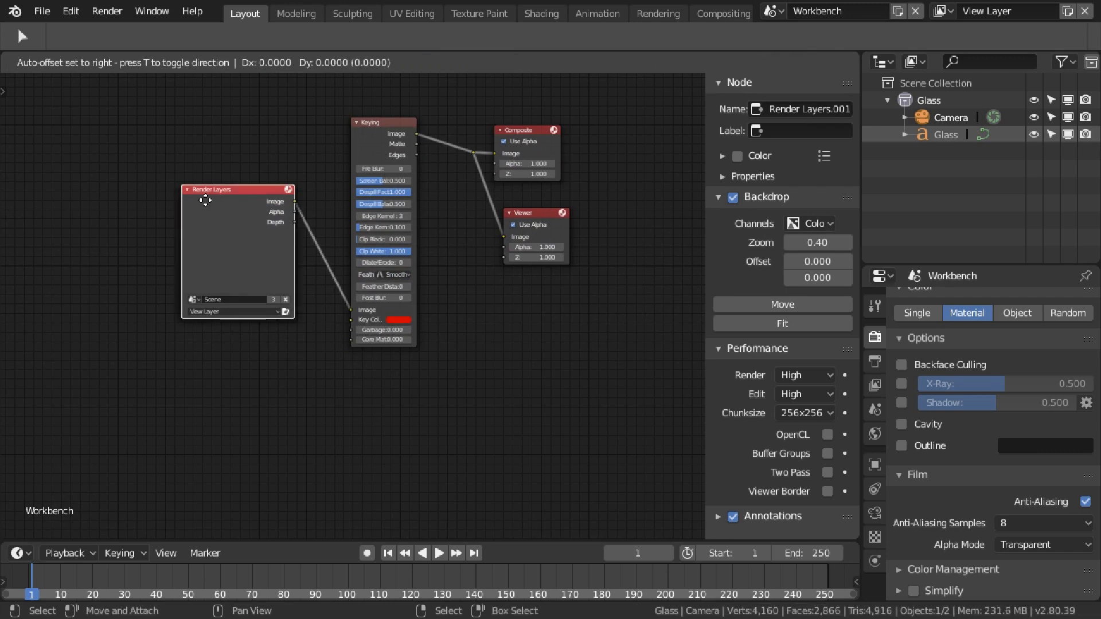
click(95, 383)
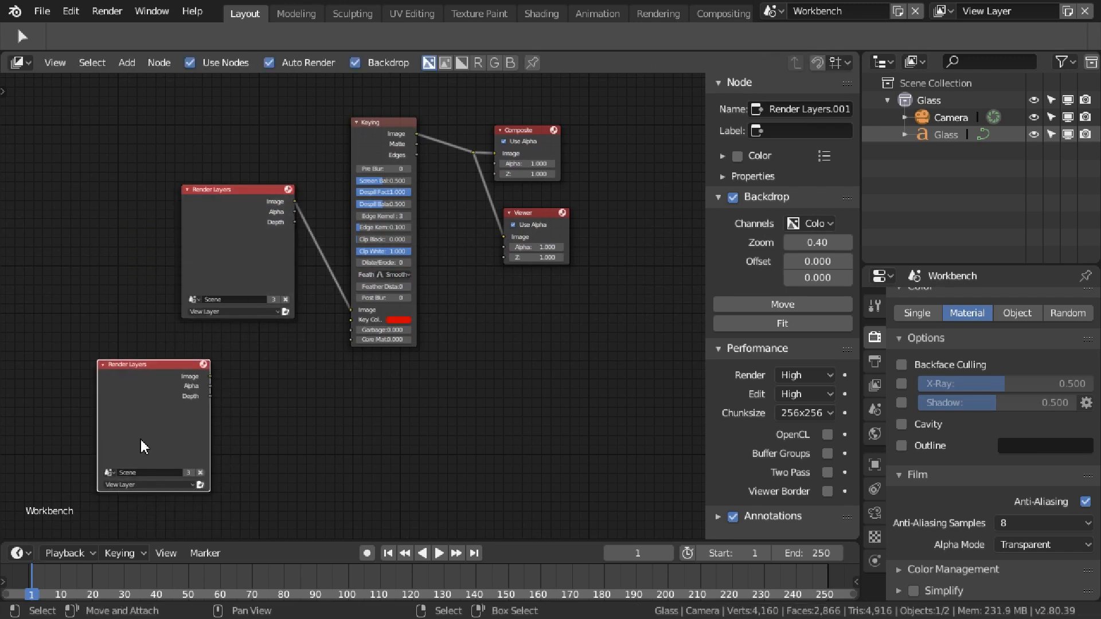
click(108, 471)
click(129, 499)
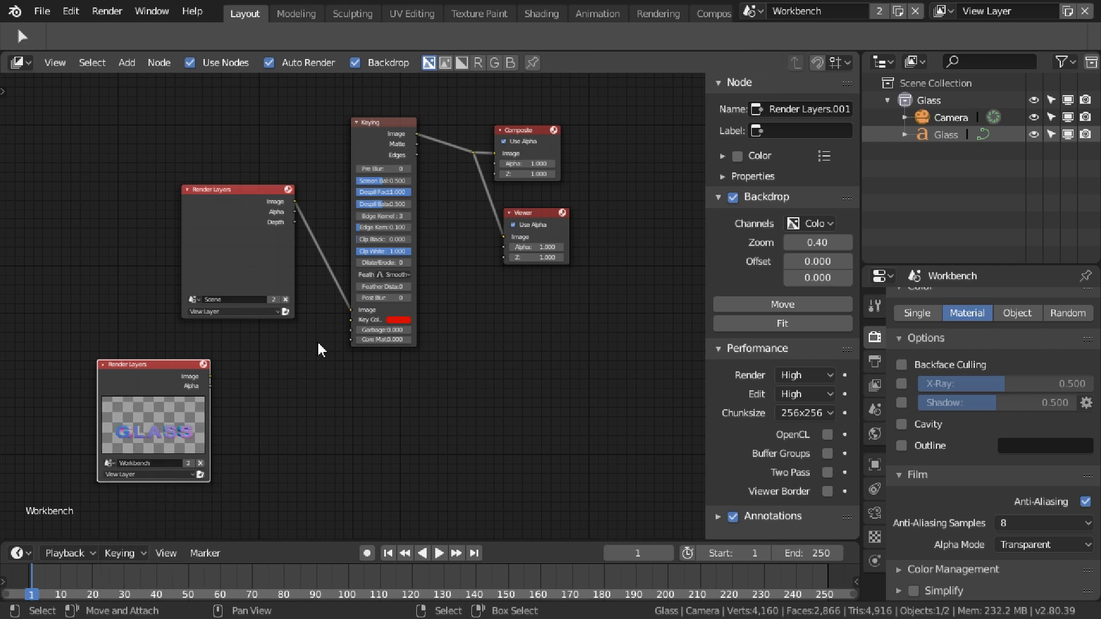
- Add a Movie Clip node beside the Workbench Render Layers node
scroll(318, 342, up, 1)
scroll(330, 344, down, 1)
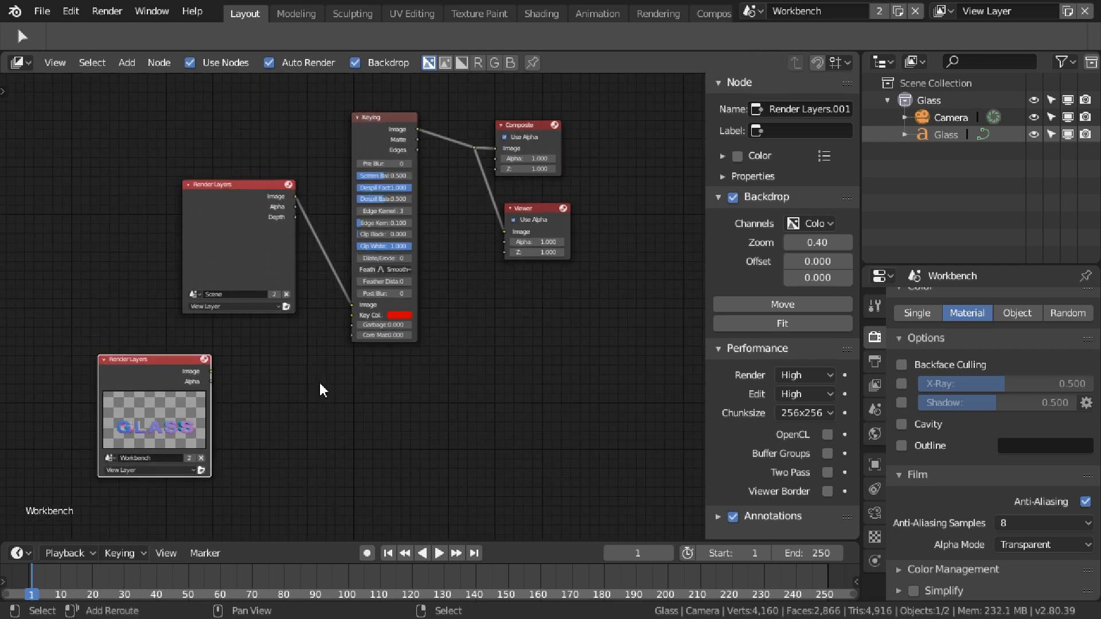
key(shift+a)
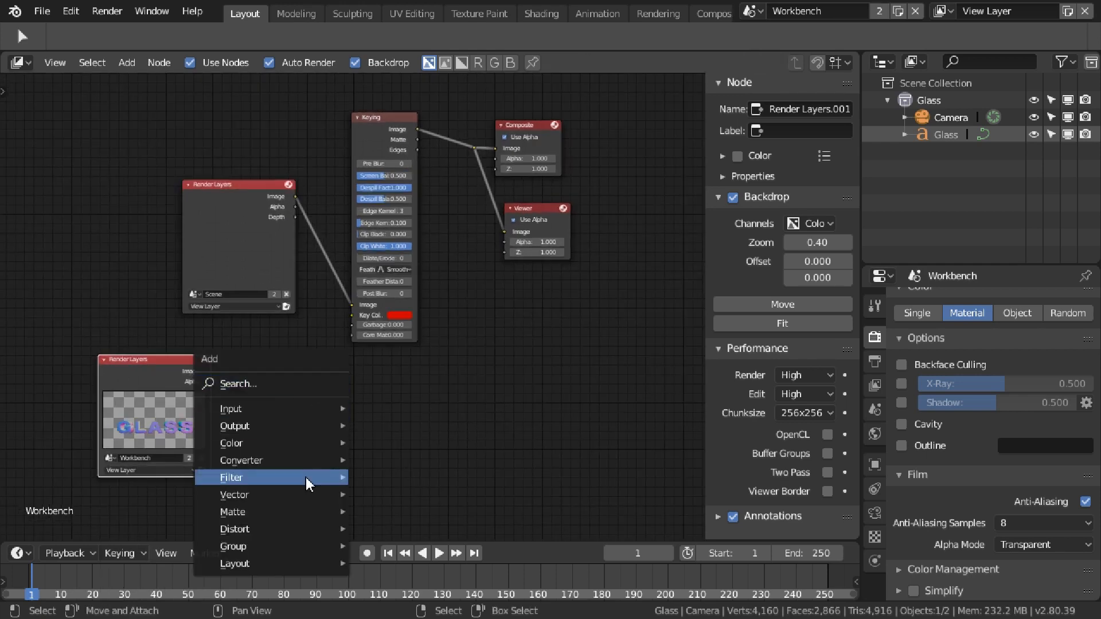
mouse_move(297, 408)
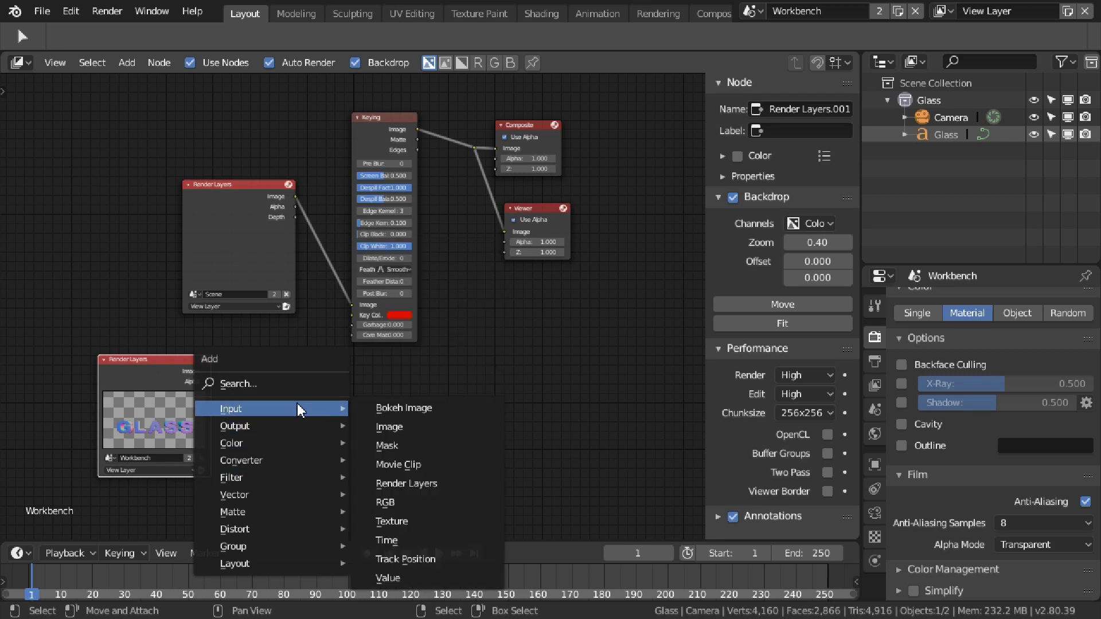
click(432, 464)
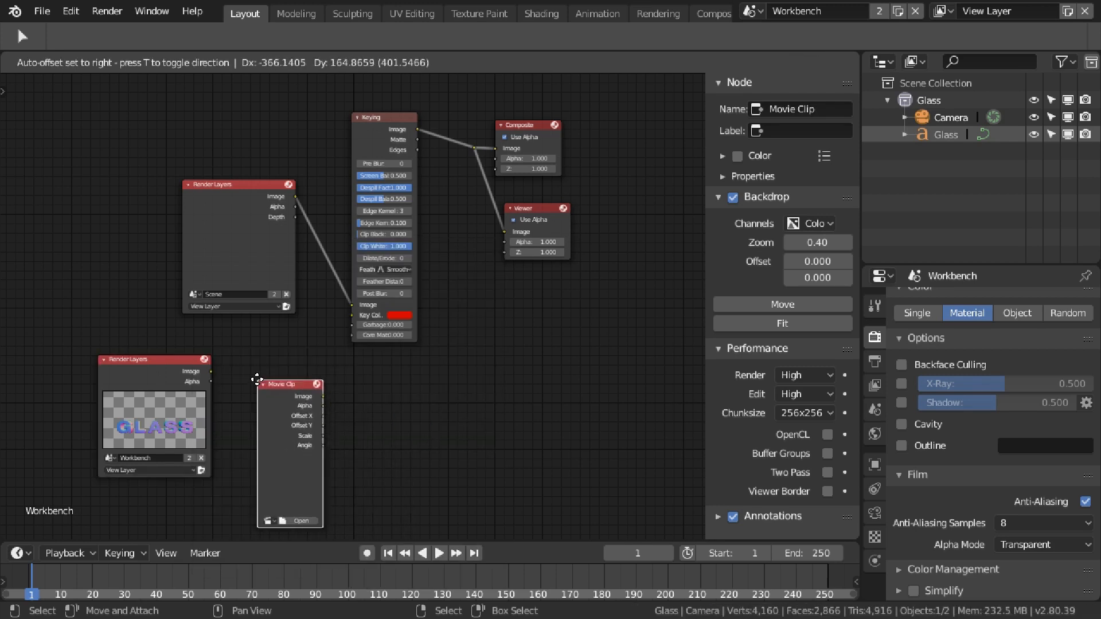
click(296, 446)
- Load the clip grid0001-0264.mov into the Movie Clip node, browsing the files as thumbnails
click(314, 507)
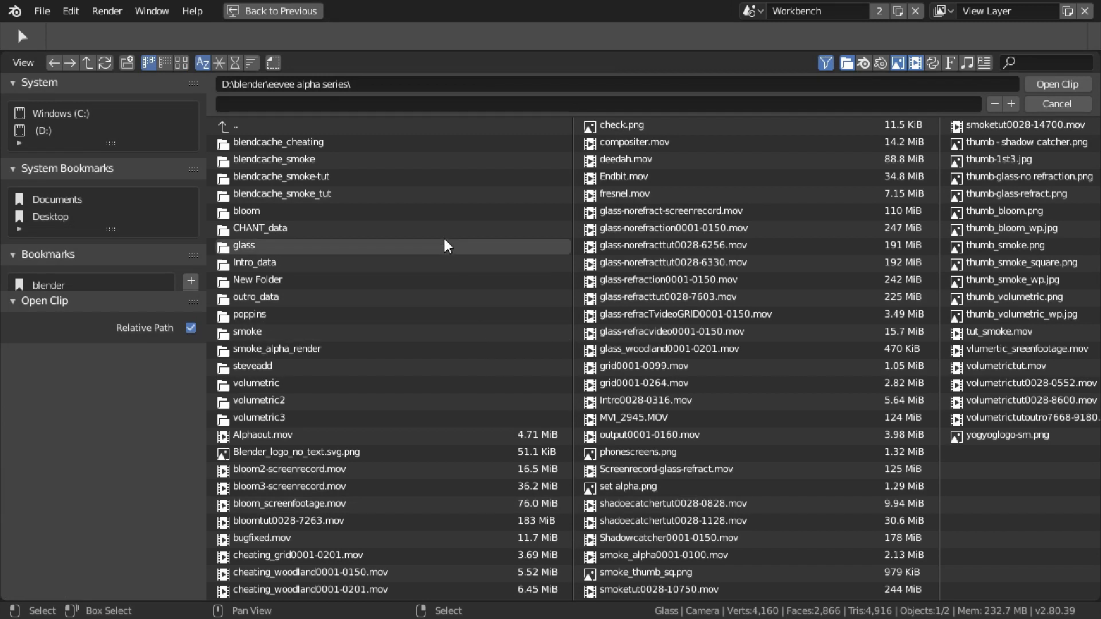
click(182, 62)
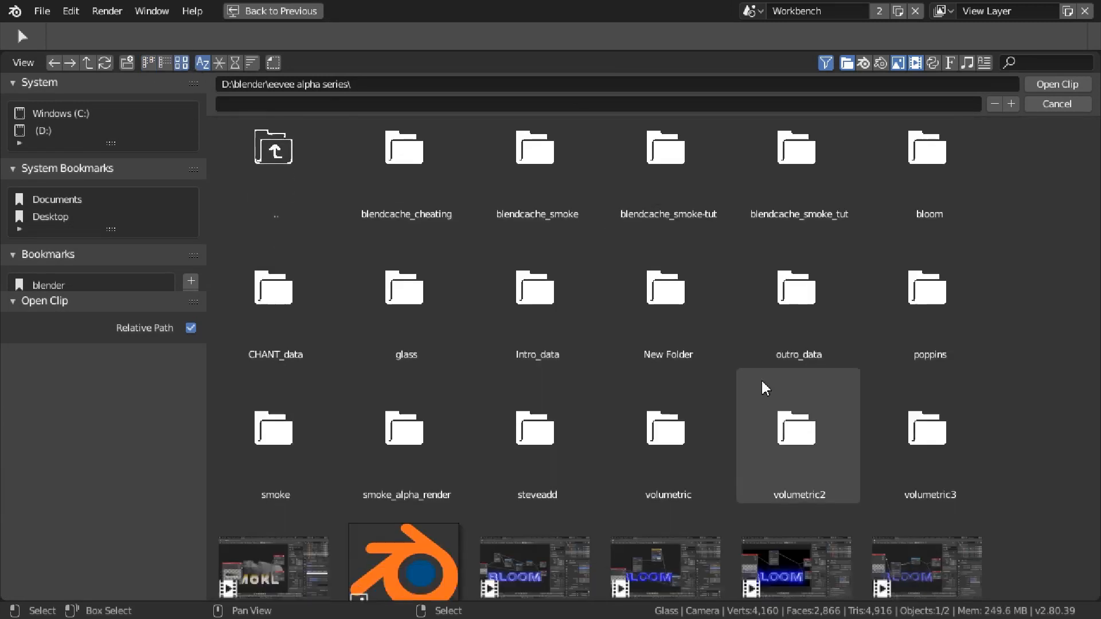
scroll(766, 388, down, 10)
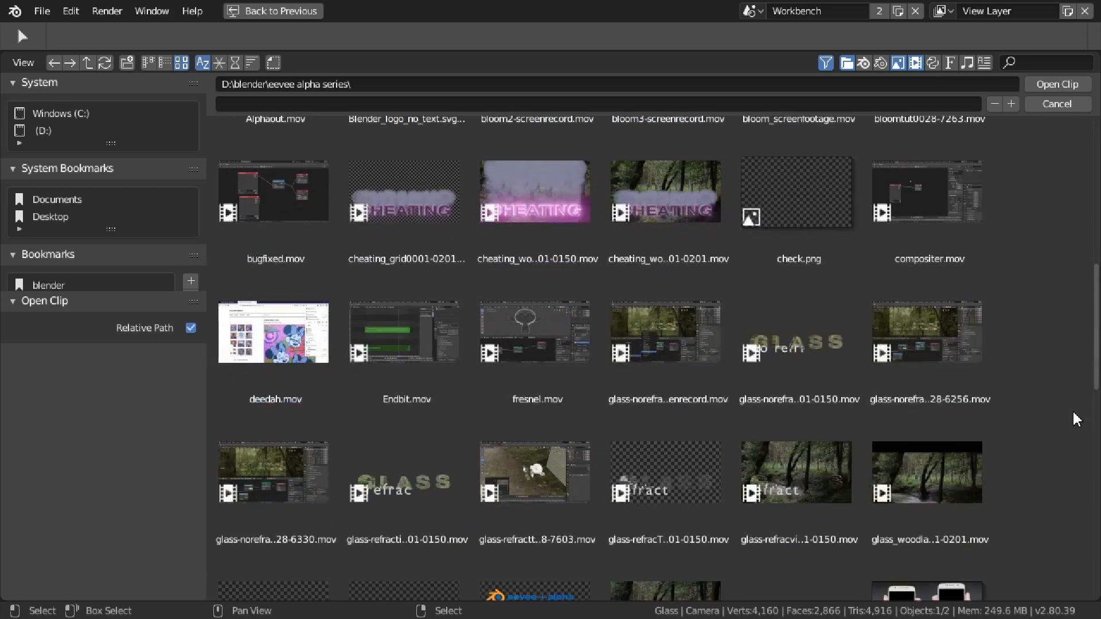
scroll(1075, 420, down, 3)
scroll(1072, 419, down, 2)
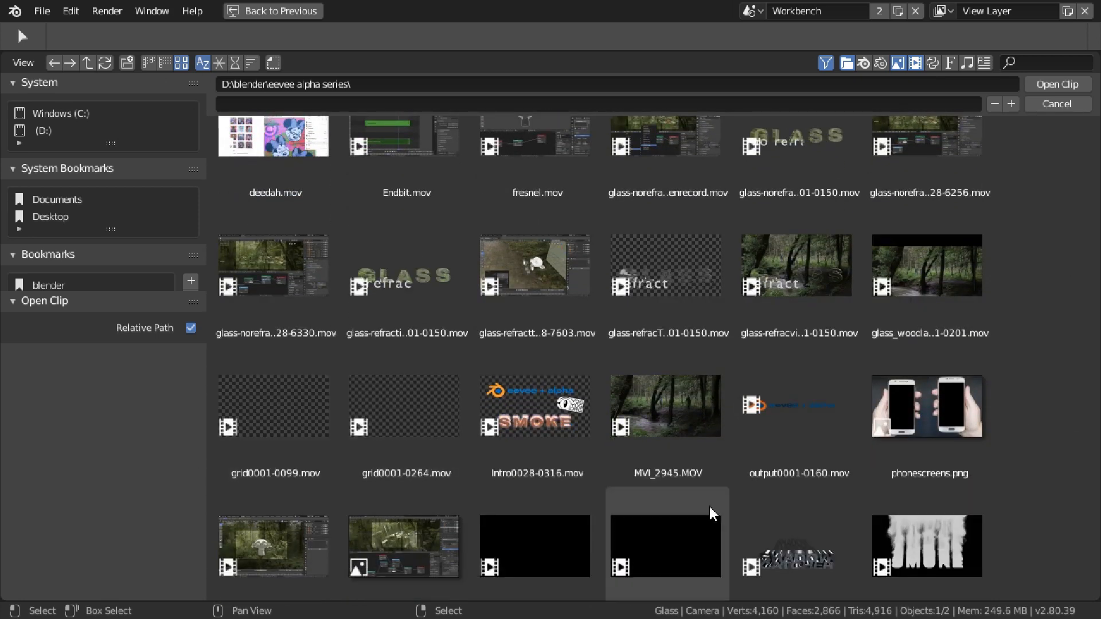
click(448, 408)
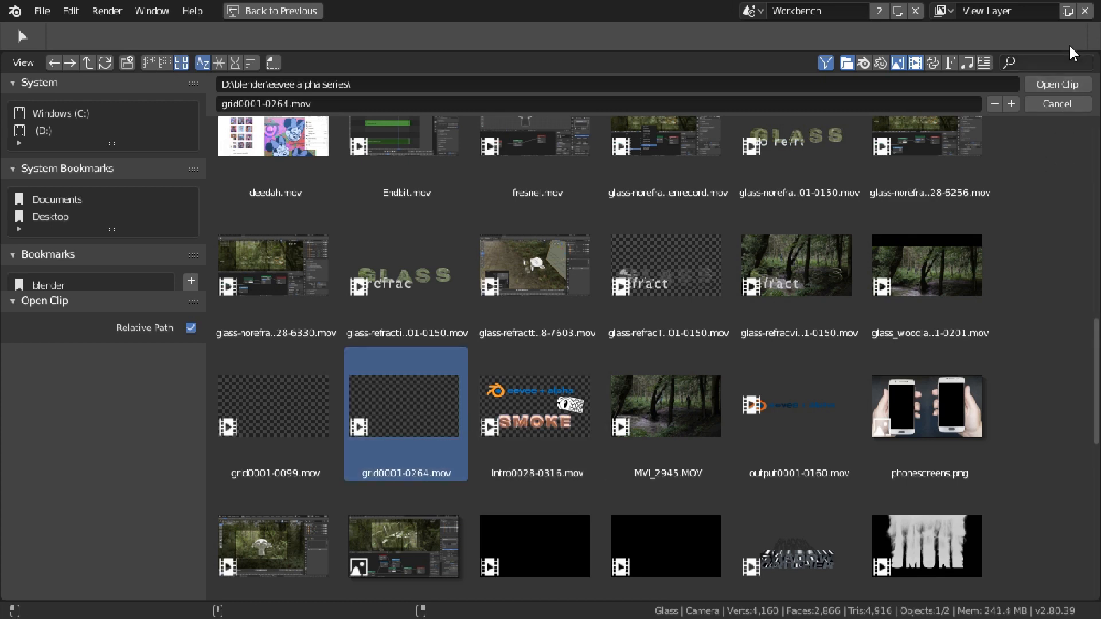
click(1070, 84)
- Connect the Movie Clip image to the reroute feeding Composite and Viewer, and route the link around the Keying node with another reroute
click(396, 304)
middle_drag(453, 458, 475, 435)
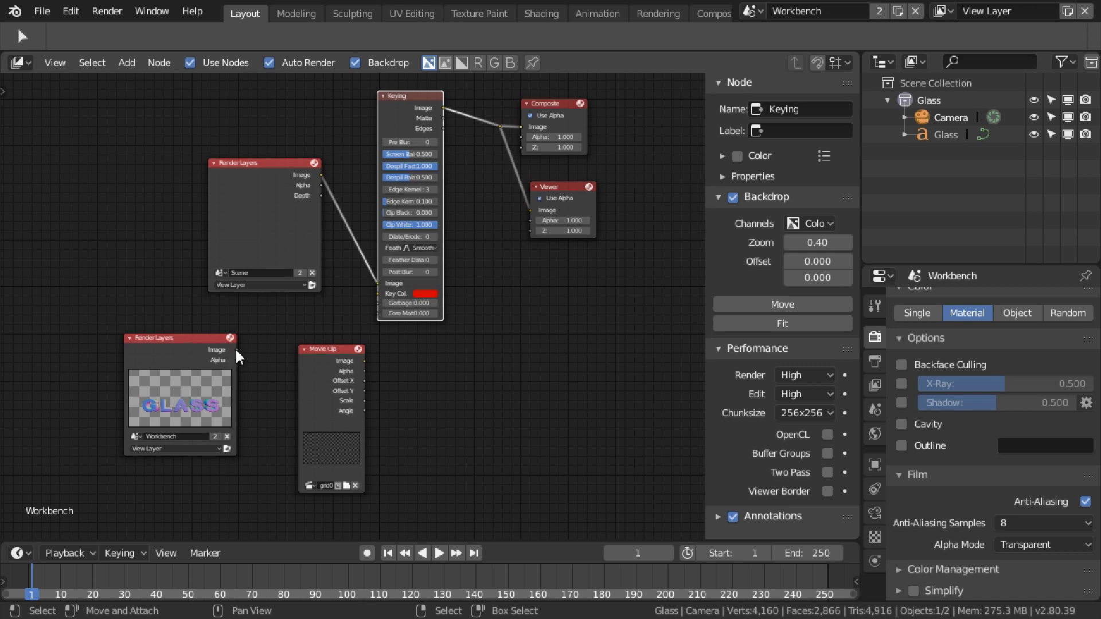
drag(303, 352, 504, 128)
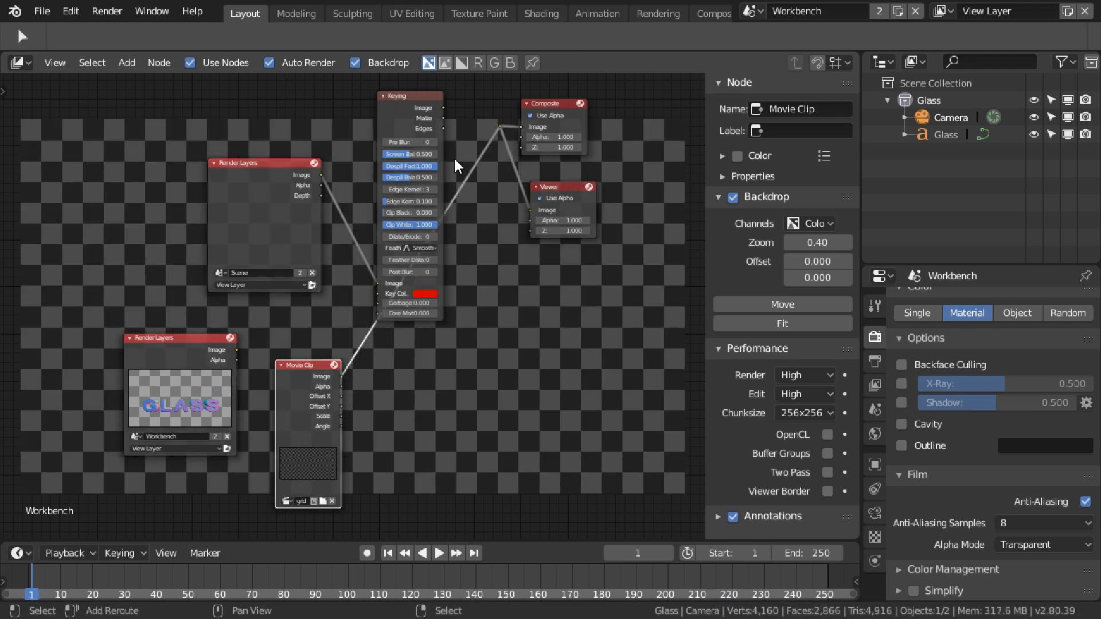
shift+drag(455, 160, 486, 248)
drag(462, 169, 505, 374)
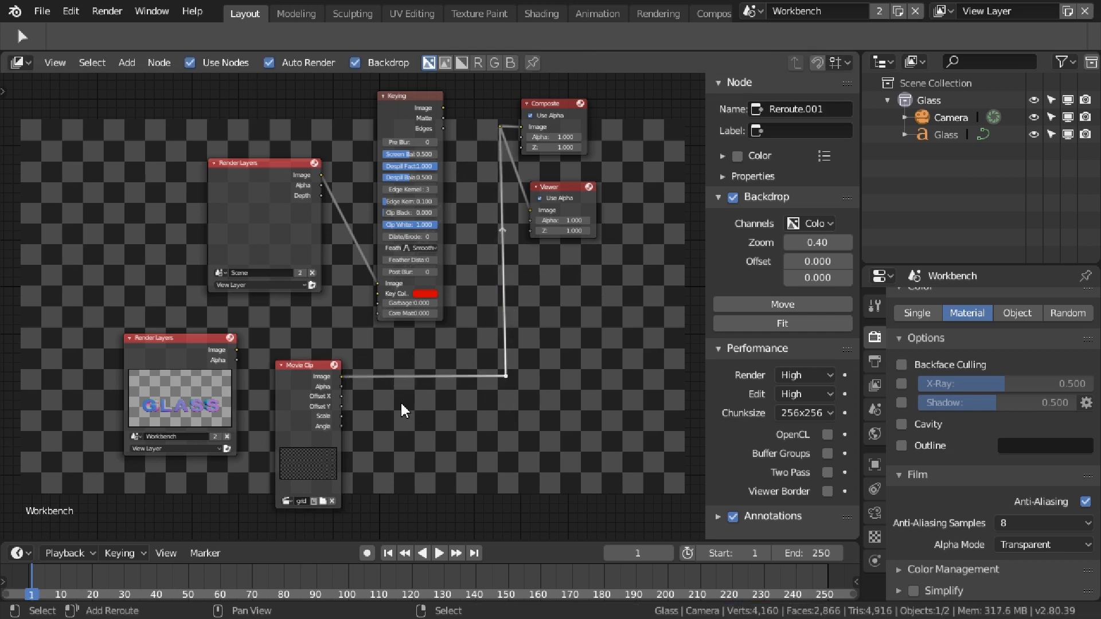
- Insert a Displace node after the Movie Clip image and feed its Vector input from the Workbench Render Layers image
key(shift+a)
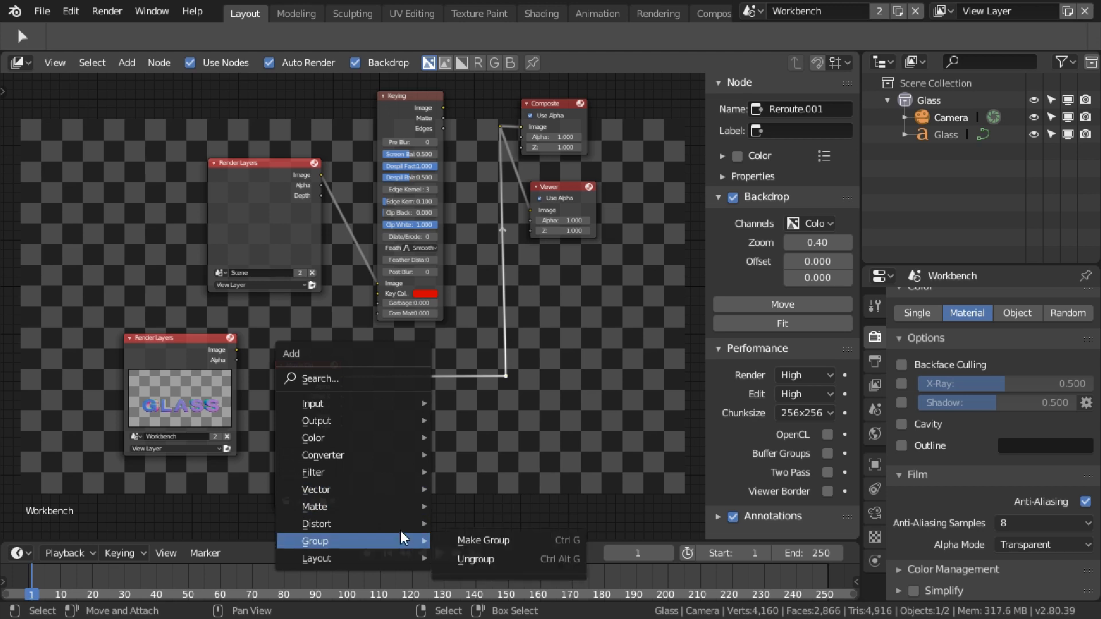
mouse_move(406, 525)
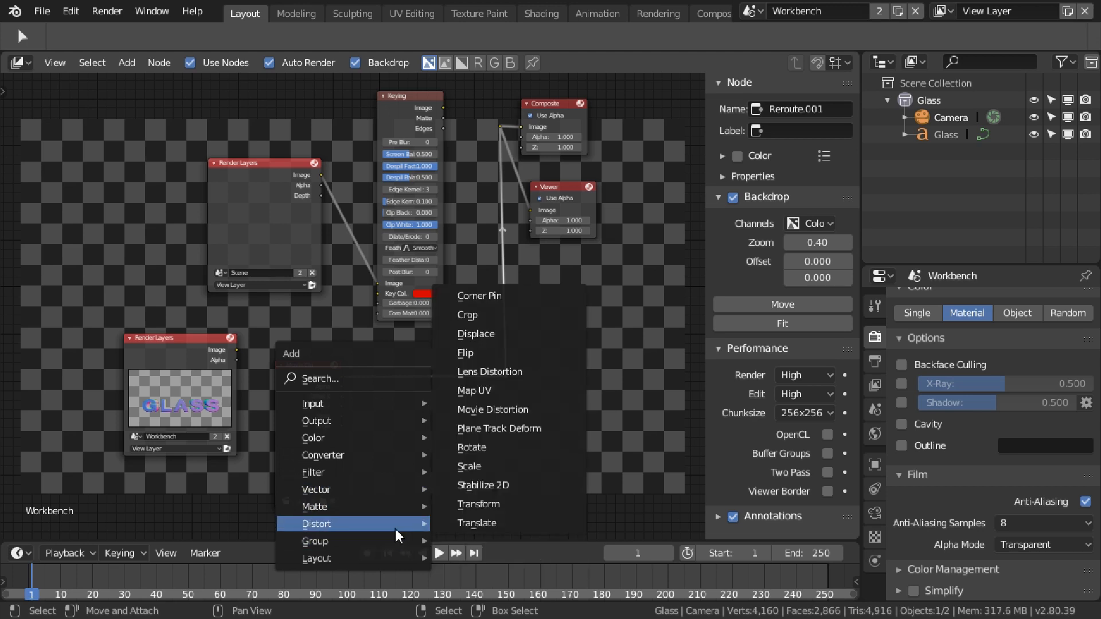
click(484, 334)
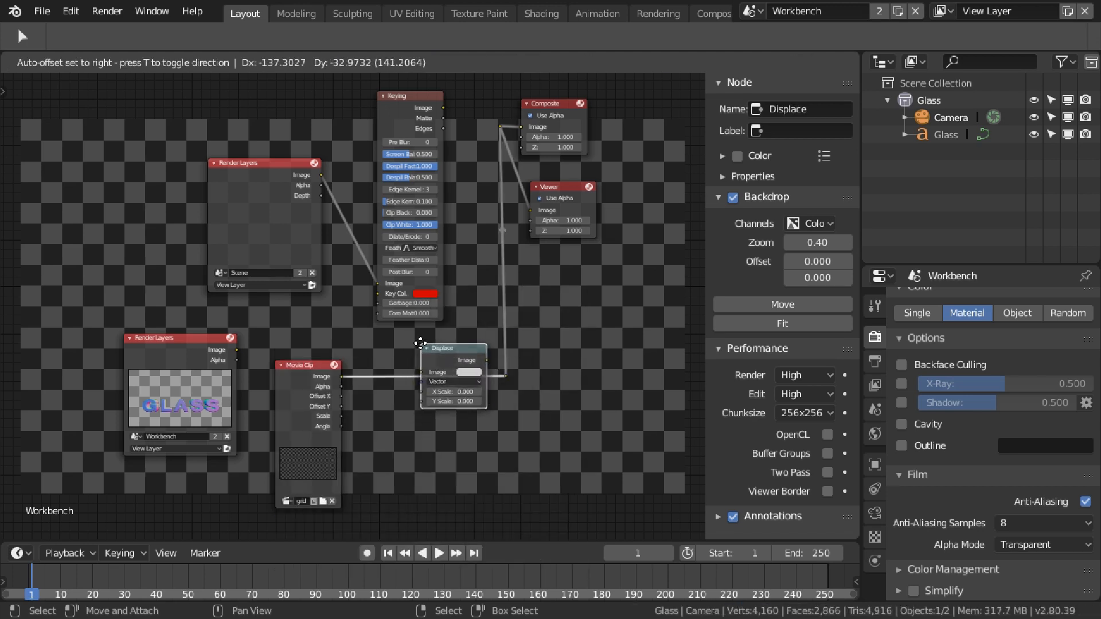
click(400, 343)
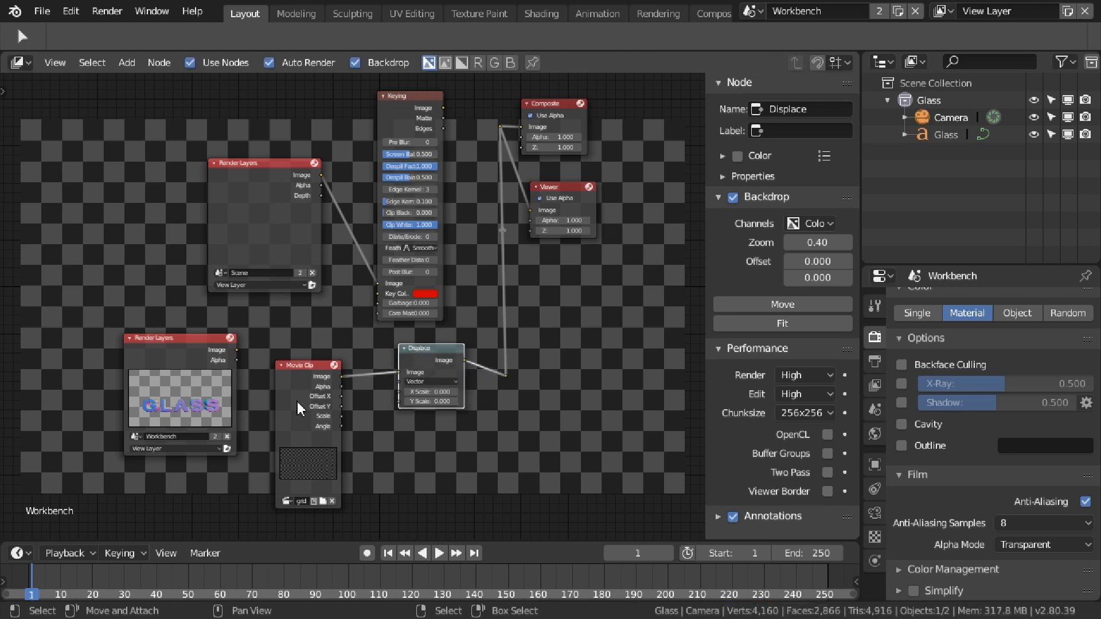
scroll(281, 365, up, 1)
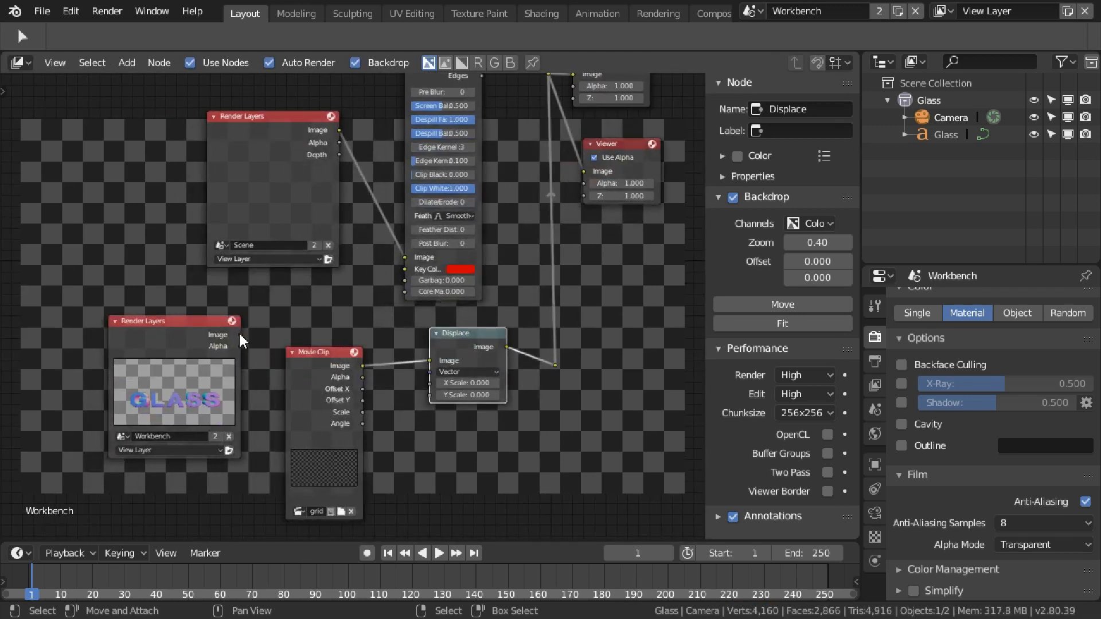
drag(241, 335, 430, 371)
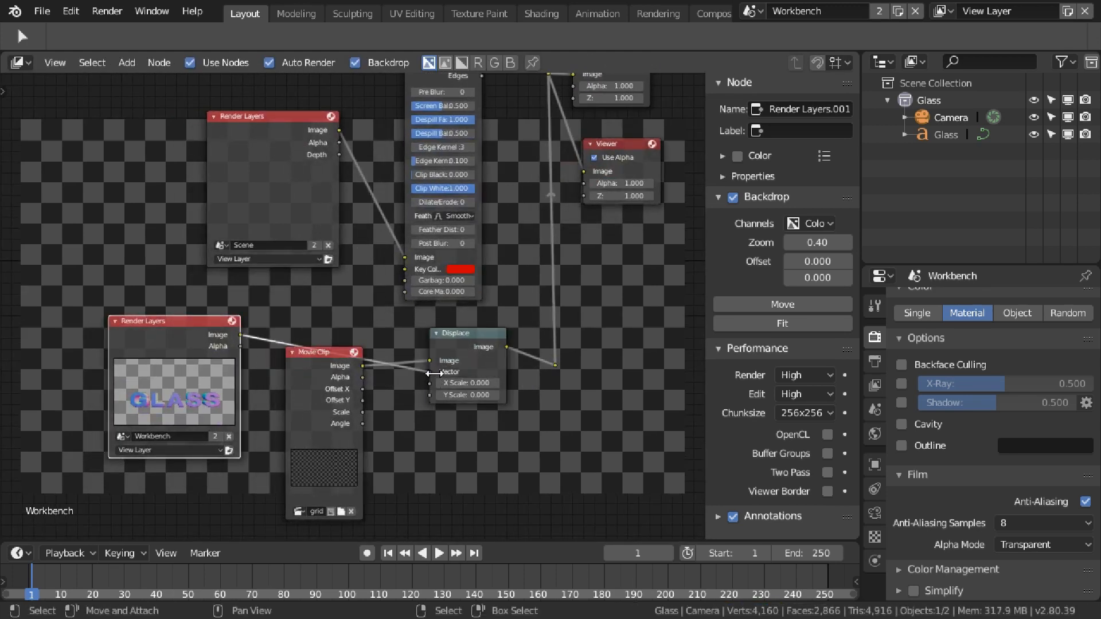
- Set the Displace node's X Scale and Y Scale to 300
middle_drag(604, 358, 598, 391)
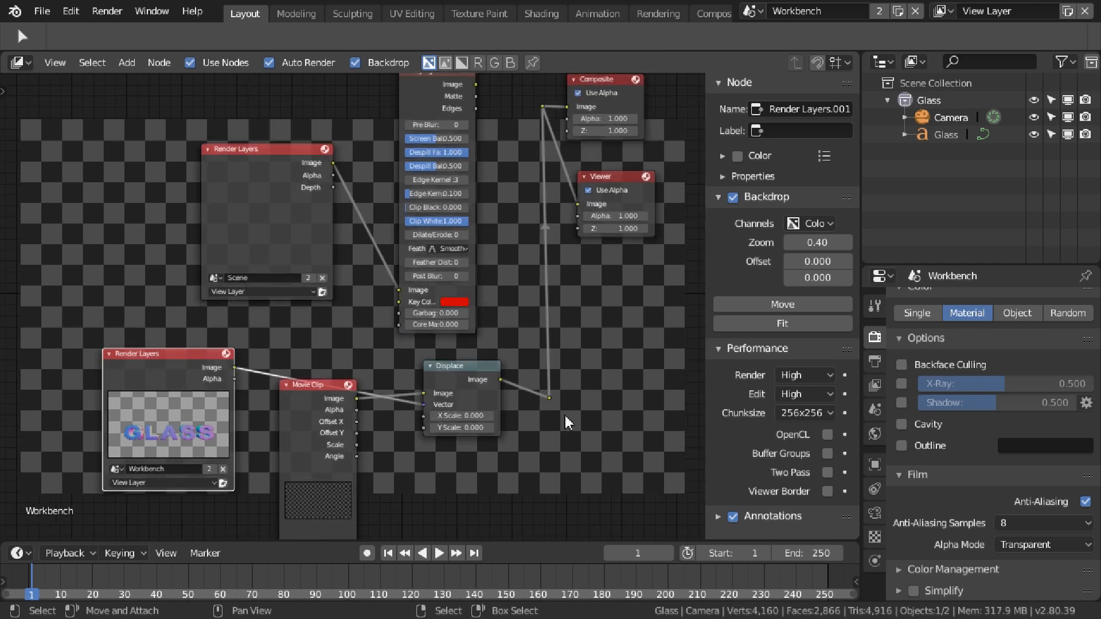
click(462, 417)
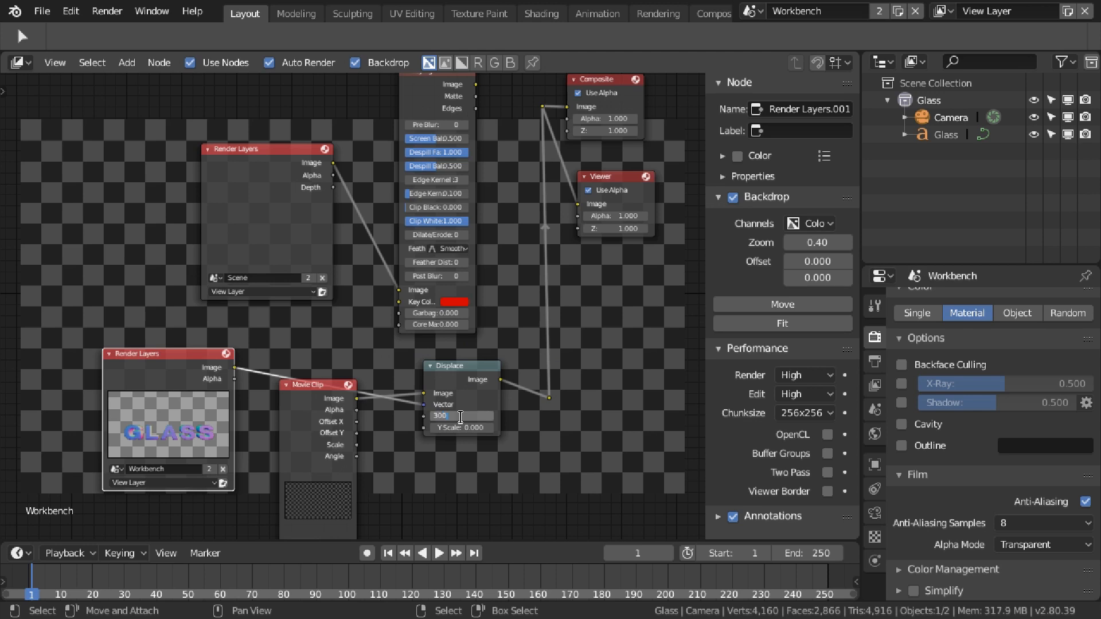
text(300)
key(Tab)
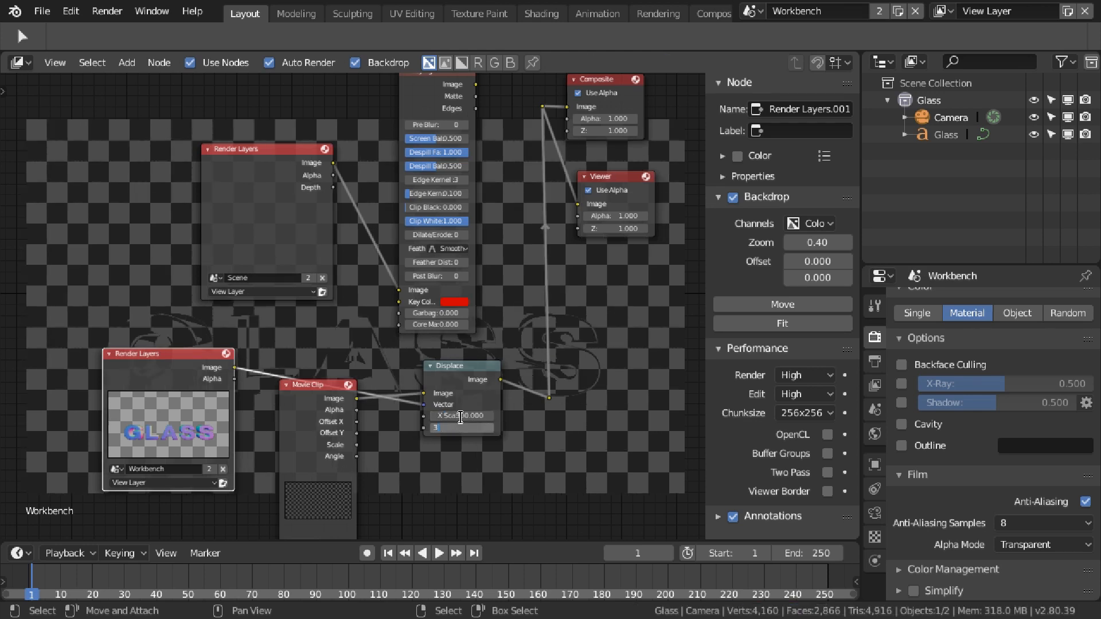
text(300)
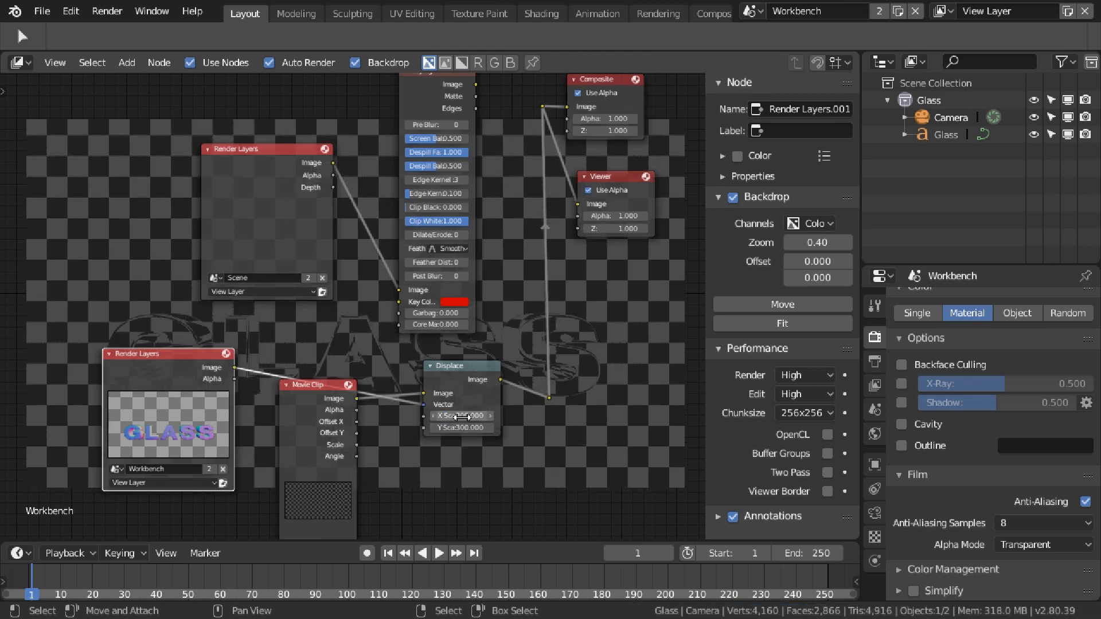
key(Return)
- Move the Movie Clip node down and insert a Mix node set to Subtract between the Workbench image and the Displace Vector input
mouse_move(490, 454)
middle_down()
mouse_move(504, 469)
mouse_move(471, 479)
mouse_move(487, 452)
middle_up()
drag(298, 425, 293, 443)
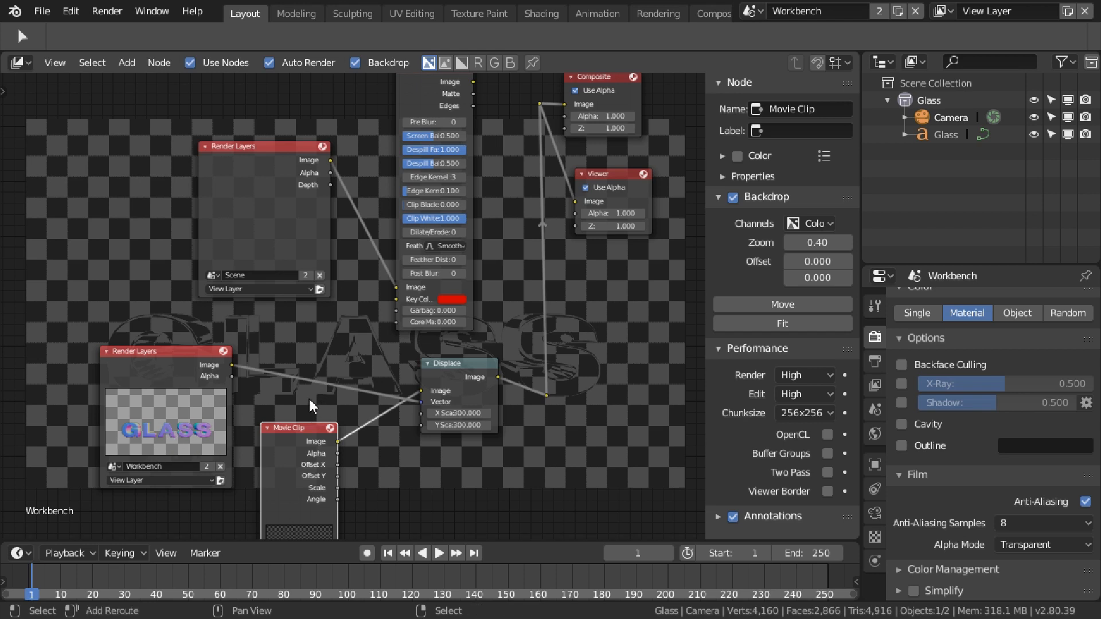
key(shift+a)
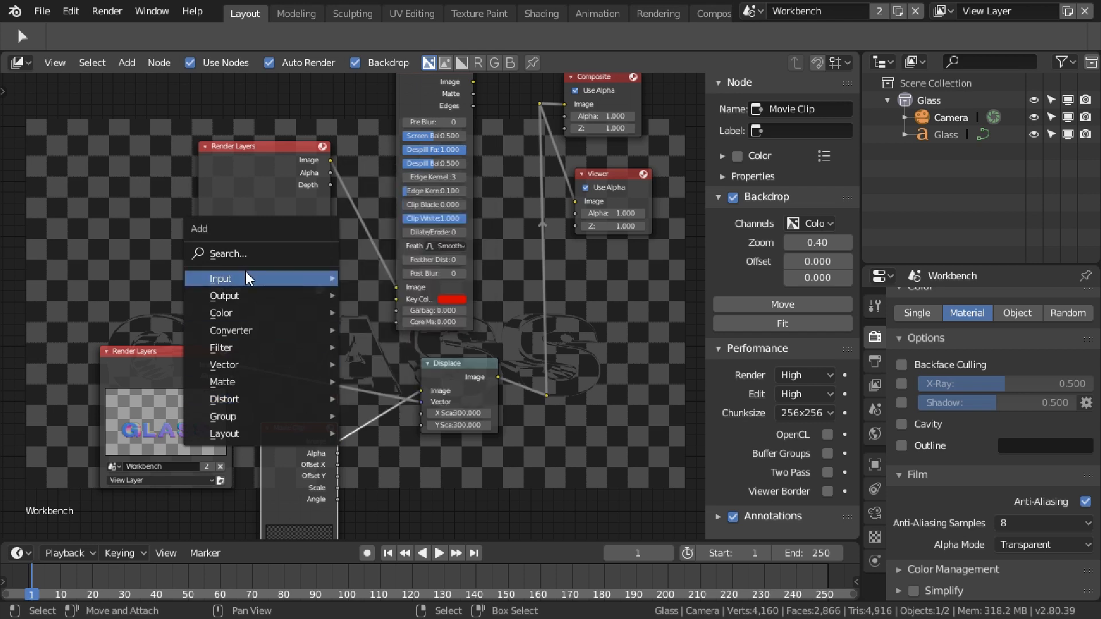
mouse_move(228, 309)
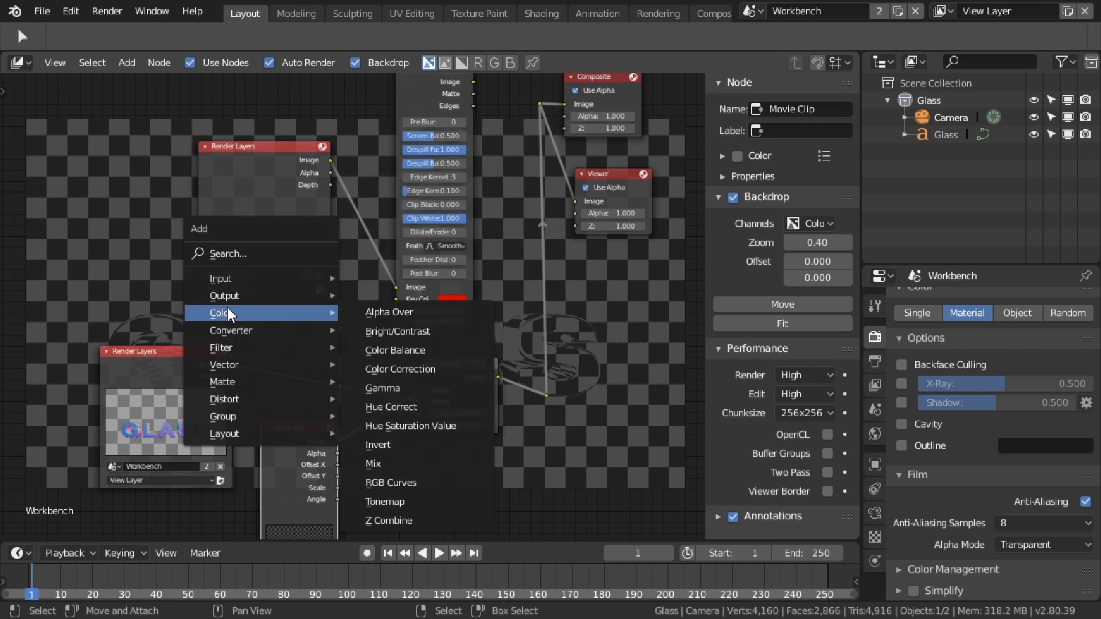
click(437, 466)
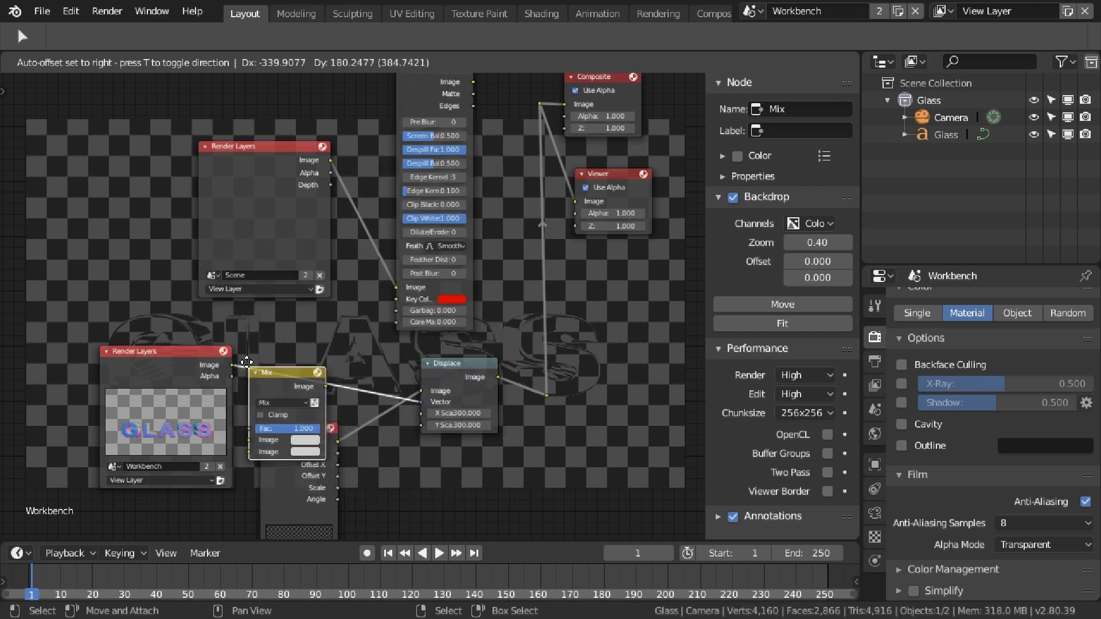
click(278, 343)
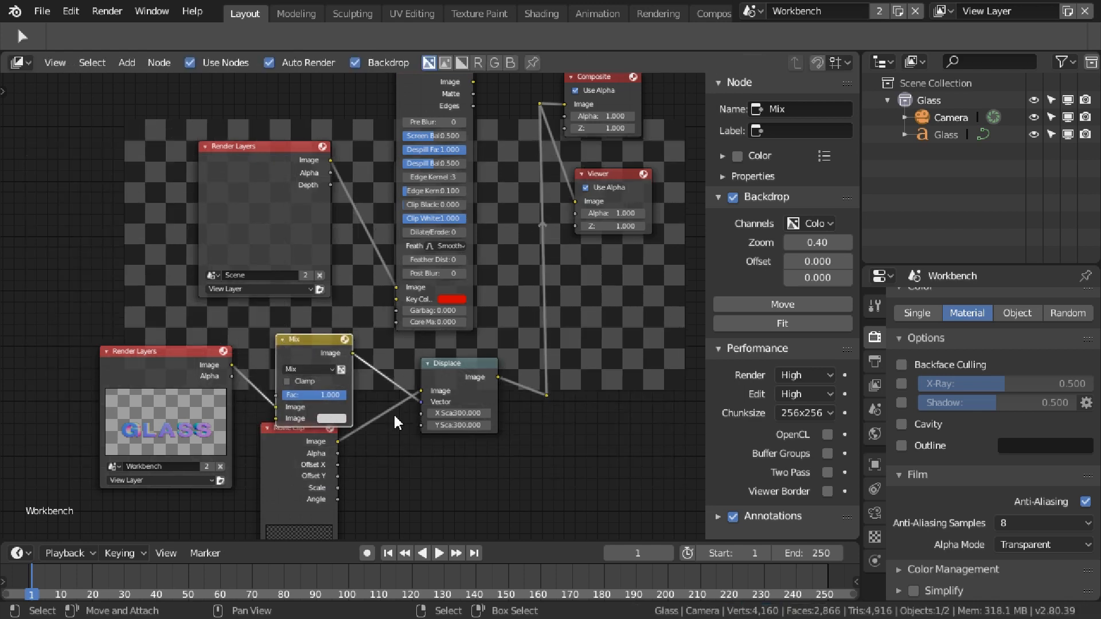
click(308, 370)
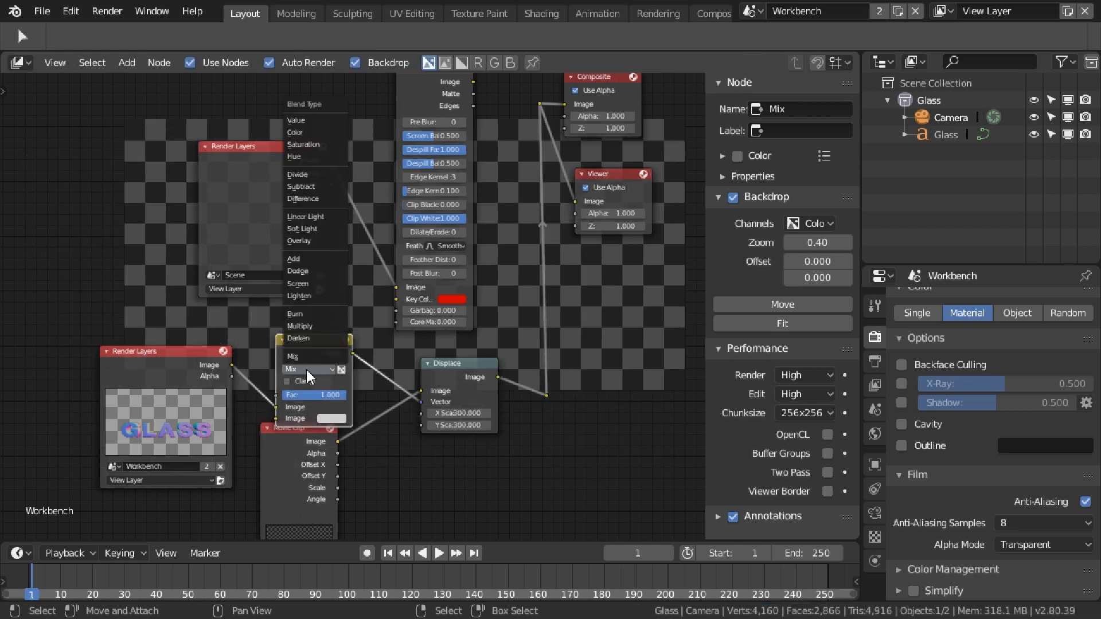
click(309, 189)
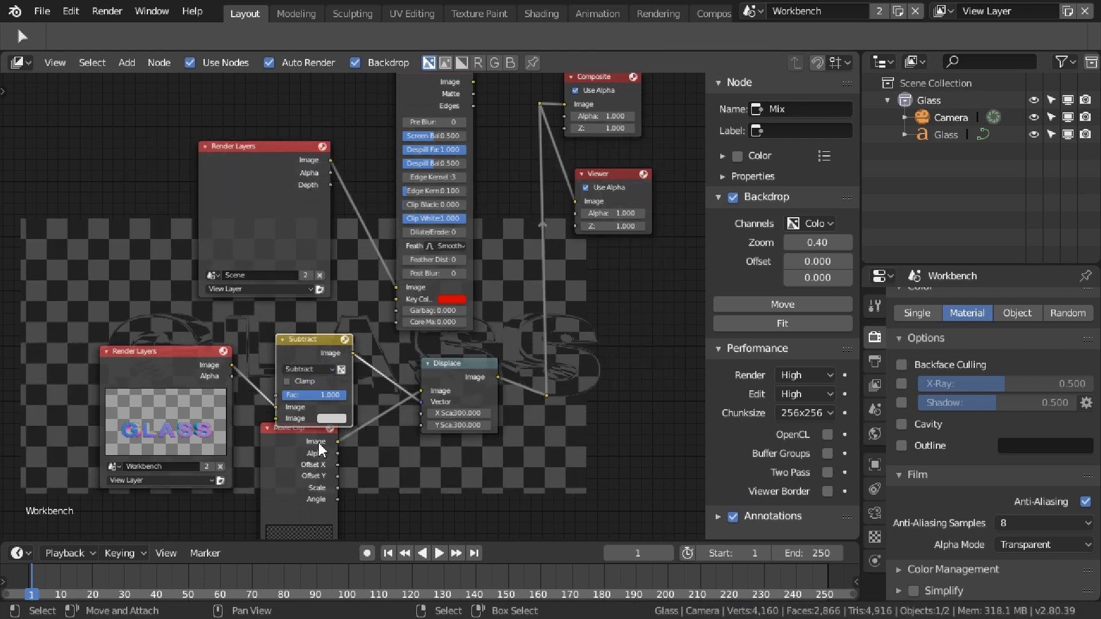
- Set the Subtract node's second Image colour by sampling the preview of the Workbench Render Layers node with the eyedropper
click(333, 419)
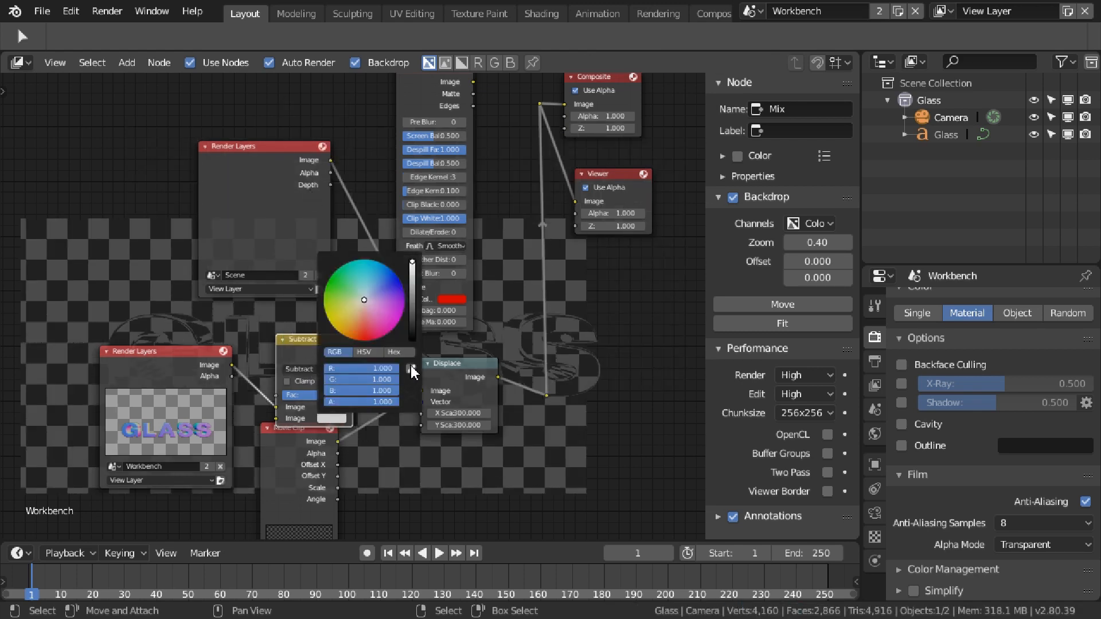
click(411, 369)
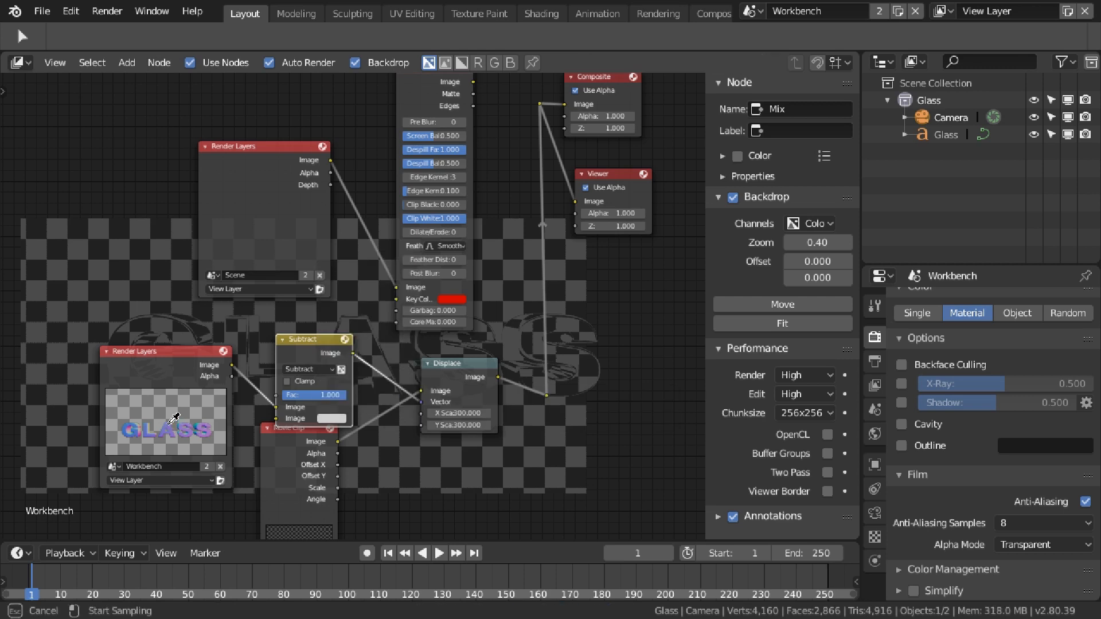
click(174, 424)
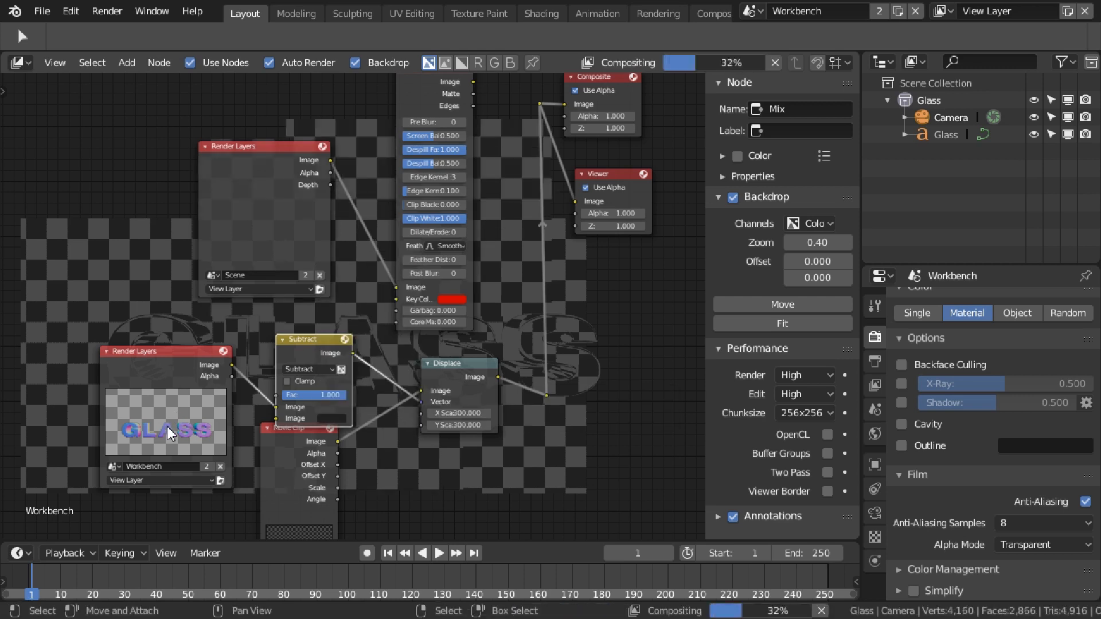
- Move the Subtract node clear of the Movie Clip node, and place the Movie Clip node below the Workbench Render Layers node
middle_drag(258, 421, 210, 425)
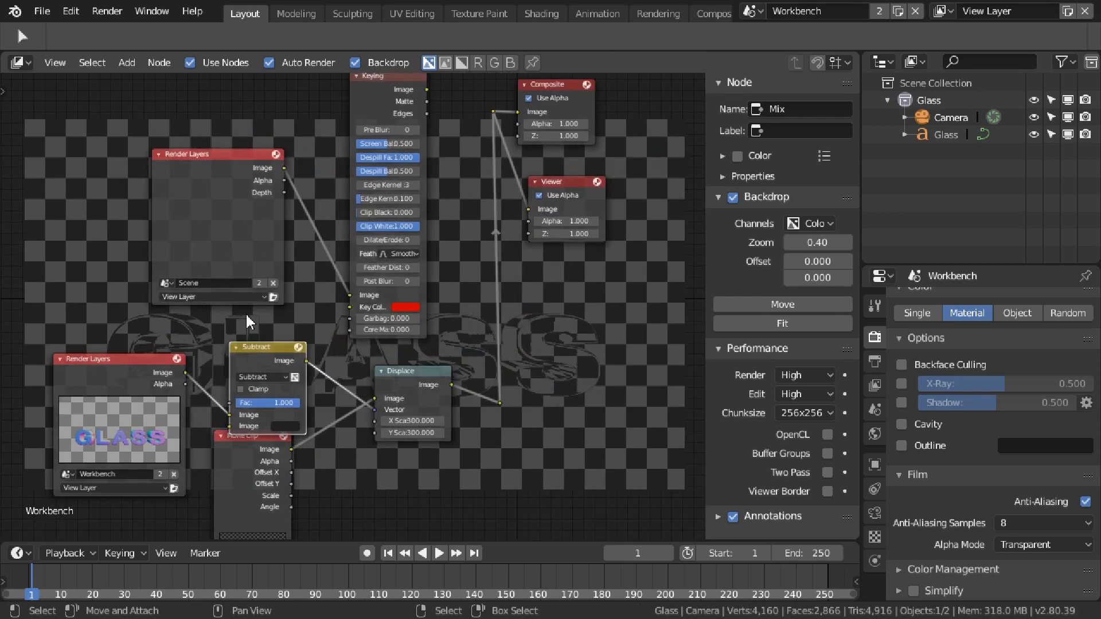
drag(253, 349, 250, 326)
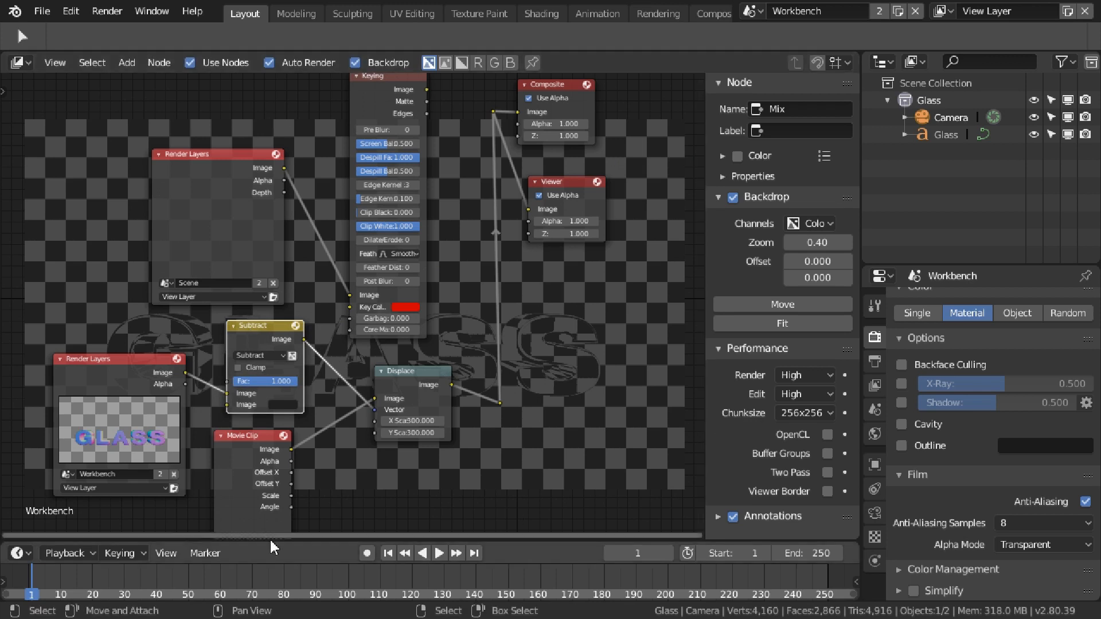
middle_drag(523, 486, 434, 404)
drag(293, 381, 171, 471)
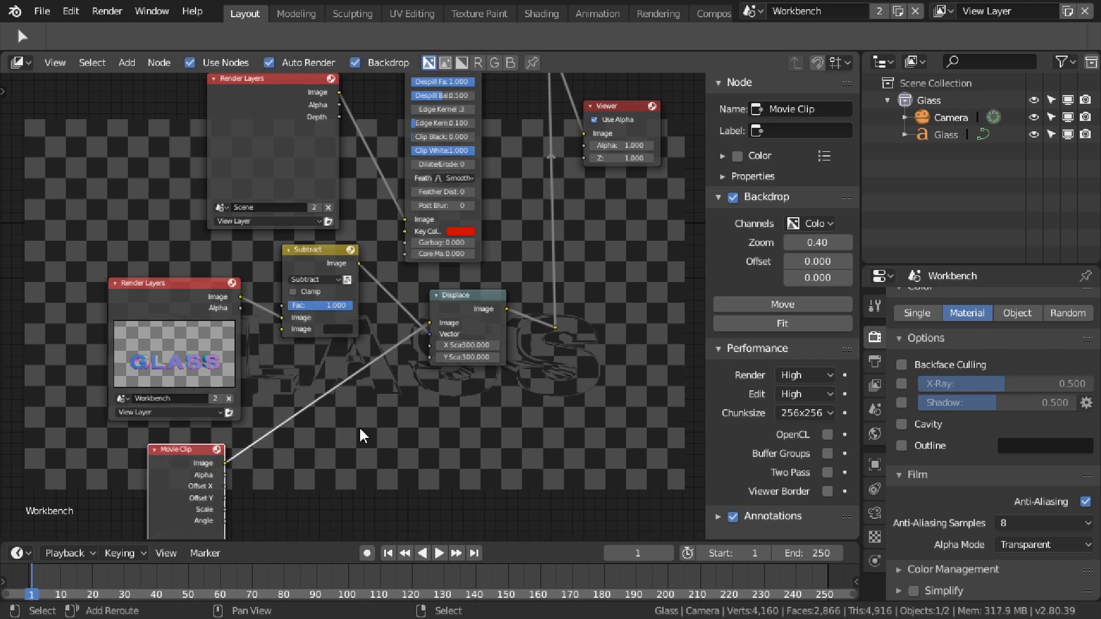
- Insert a Scale node on the link between the Movie Clip image and the Displace node
key(shift+a)
mouse_move(358, 428)
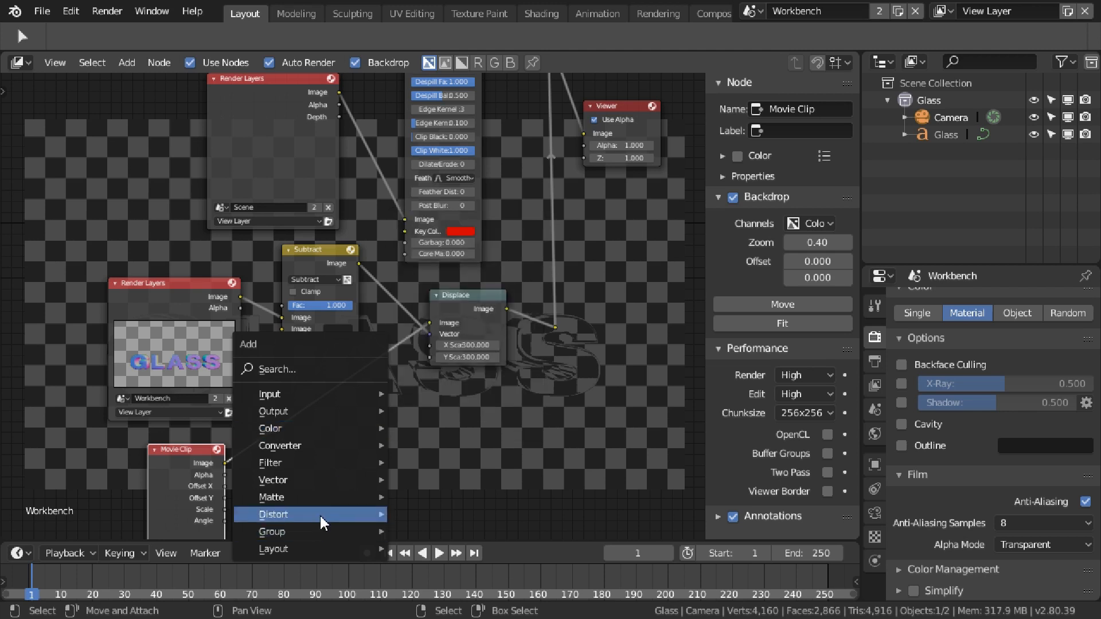
mouse_move(319, 514)
click(468, 456)
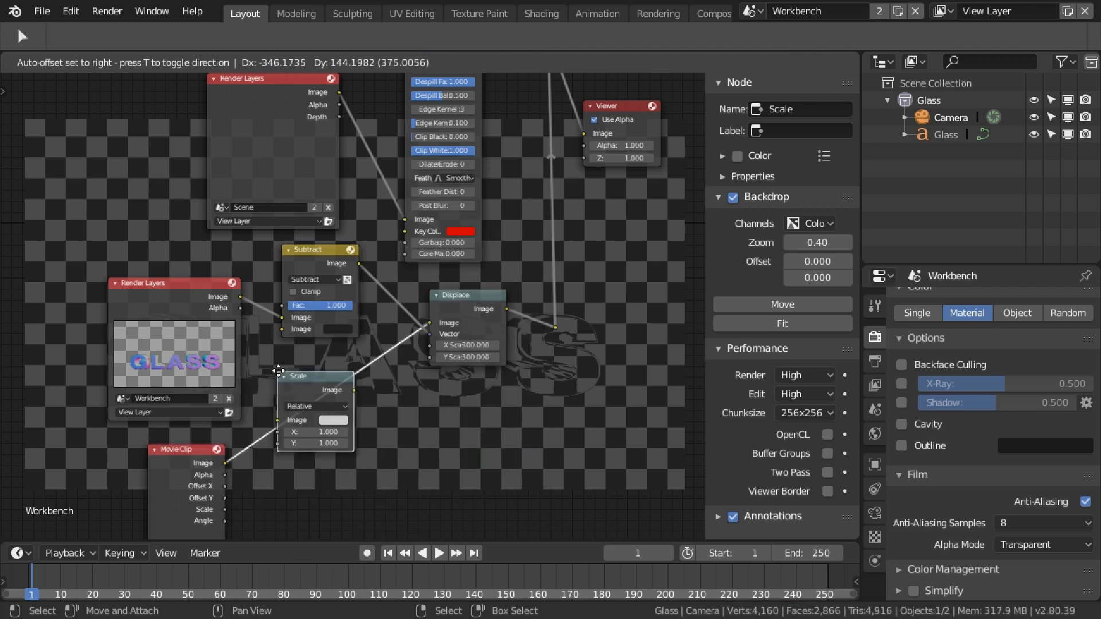
click(312, 428)
- Set the Scale node's X and Y to 1.5
click(312, 427)
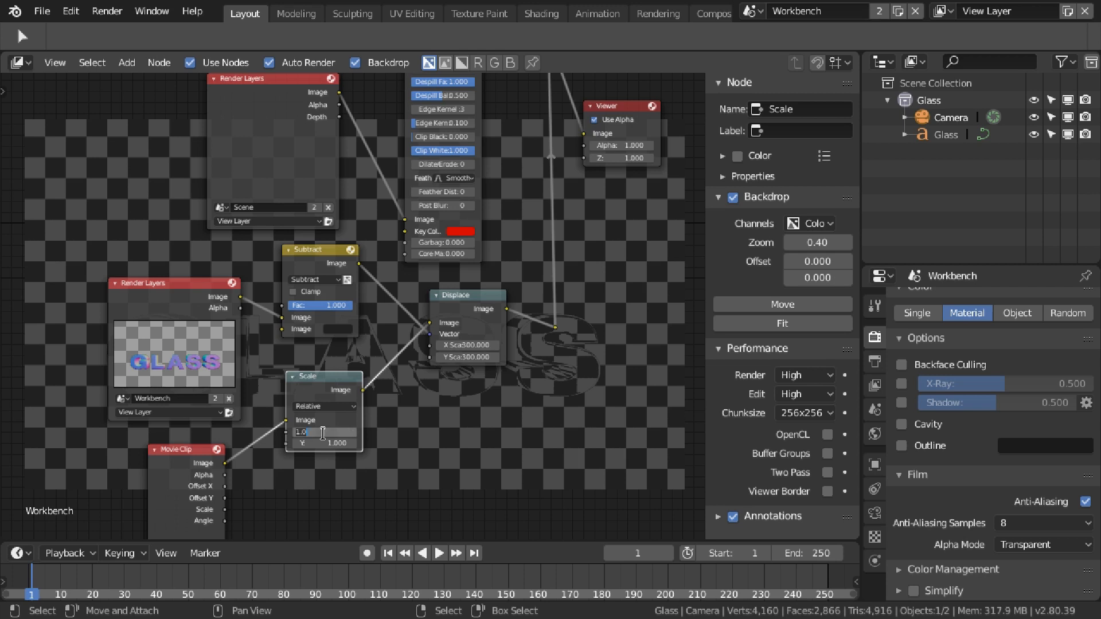
text(1.5)
key(Tab)
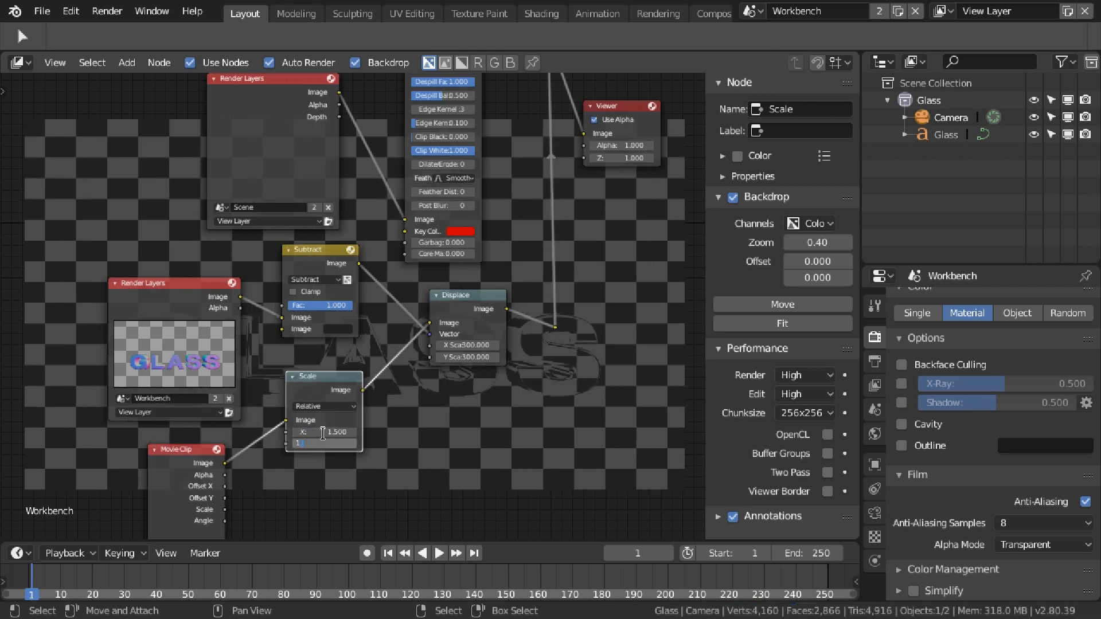
text(1.5)
key(Return)
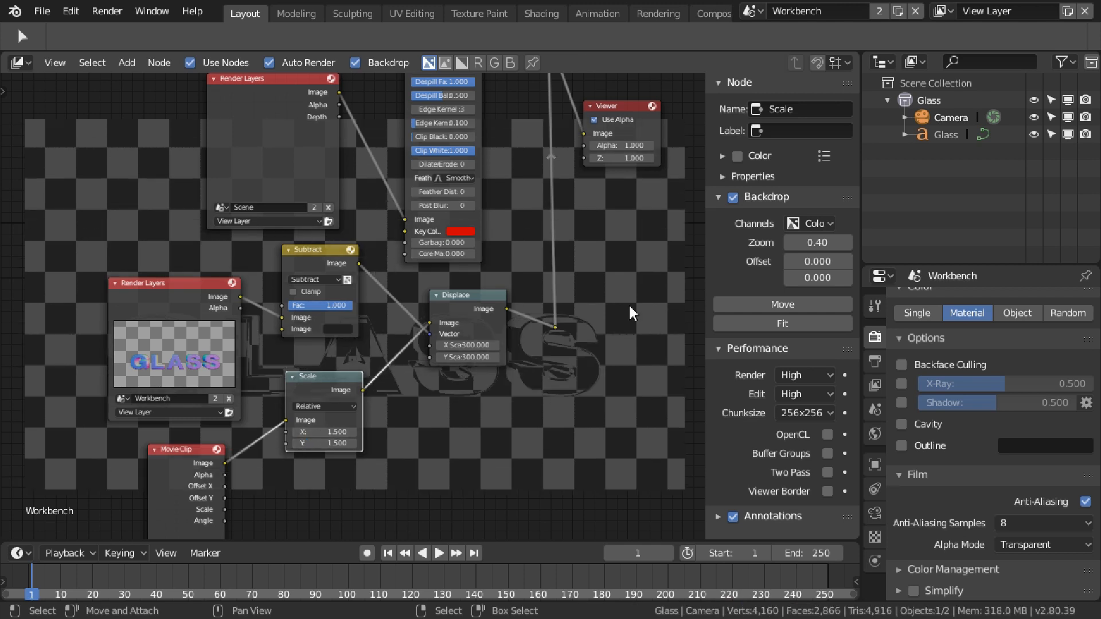
- Duplicate the Subtract node onto the link after the Displace node and set the copy's blend mode to Mix
scroll(436, 442, down, 2)
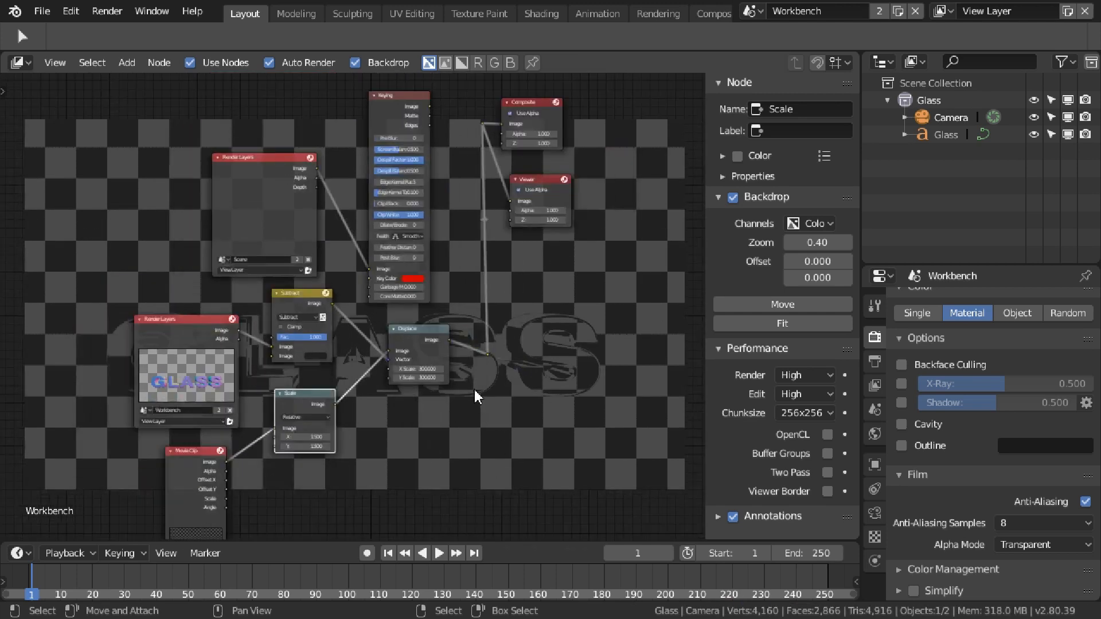
key(shift+a)
click(296, 307)
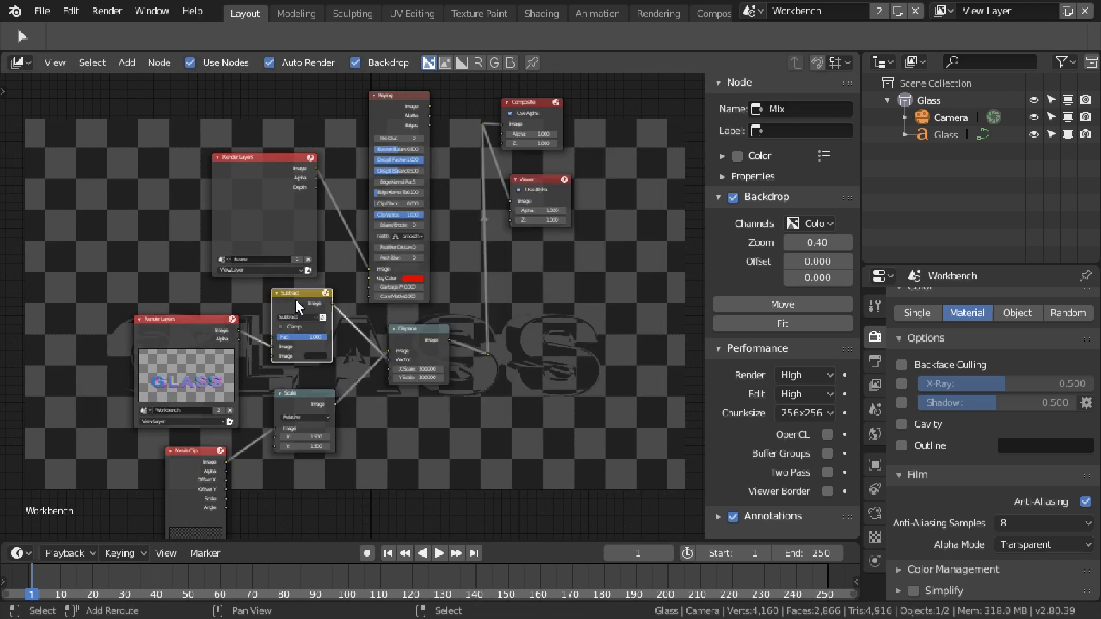
key(shift+d)
click(469, 333)
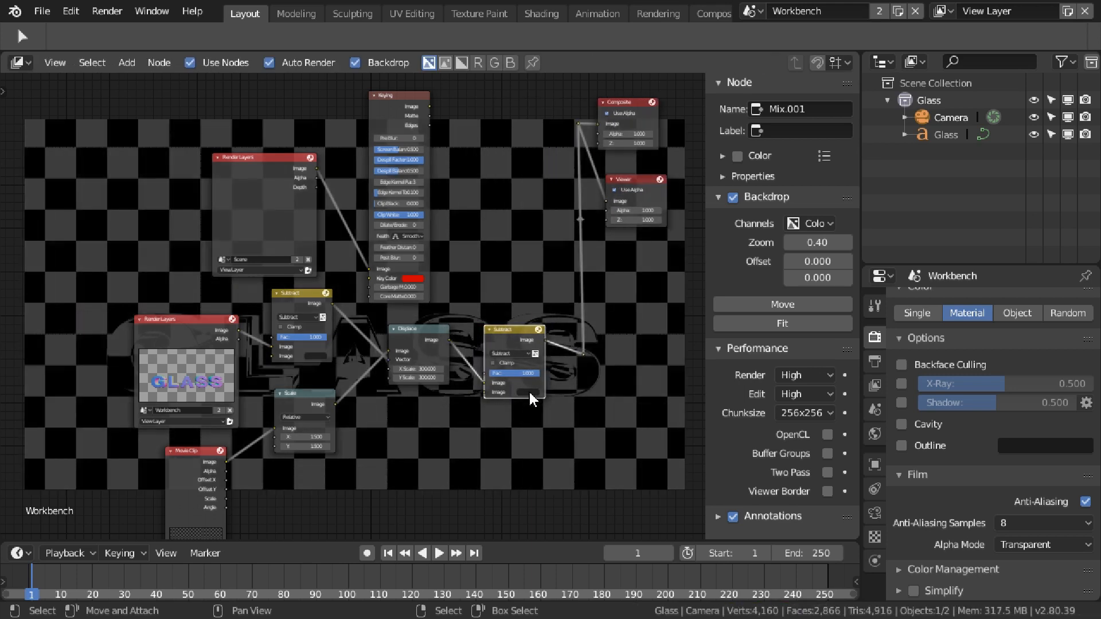
click(510, 354)
click(500, 343)
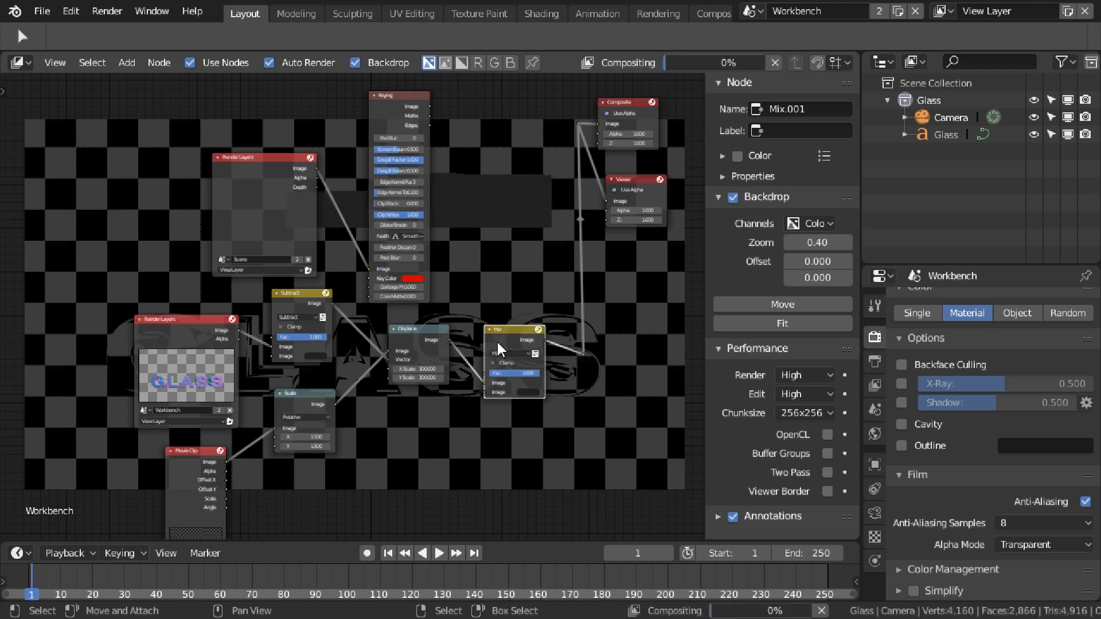
- Rewire the Mix node with the Movie Clip image as first Image, the Displace output as second Image, and the Workbench Alpha as Fac
drag(485, 383, 487, 392)
drag(227, 463, 484, 383)
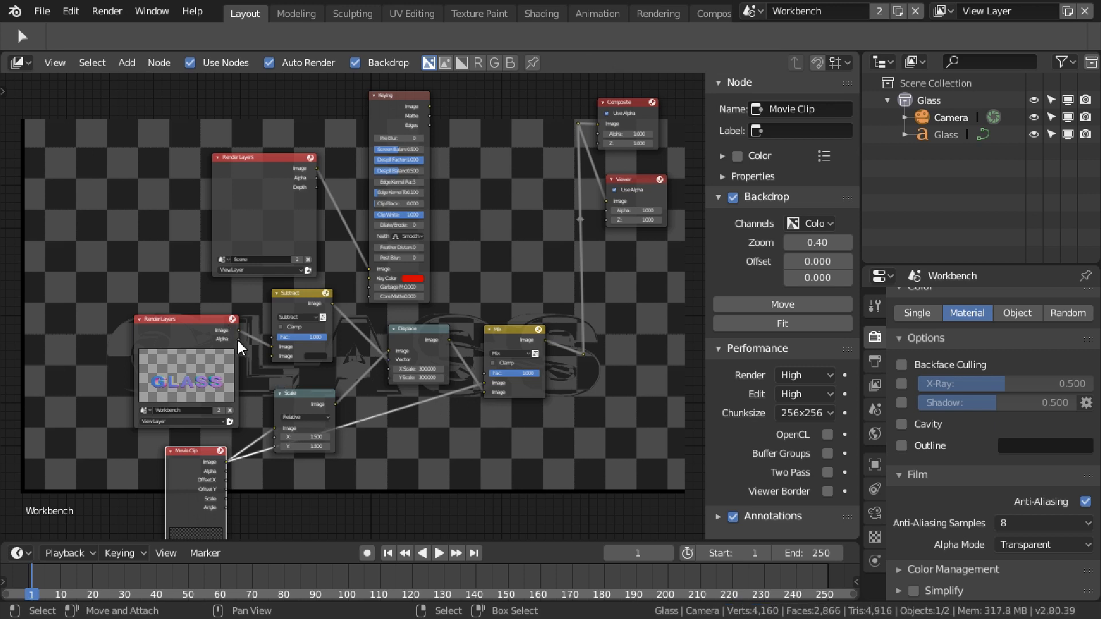
drag(238, 339, 491, 374)
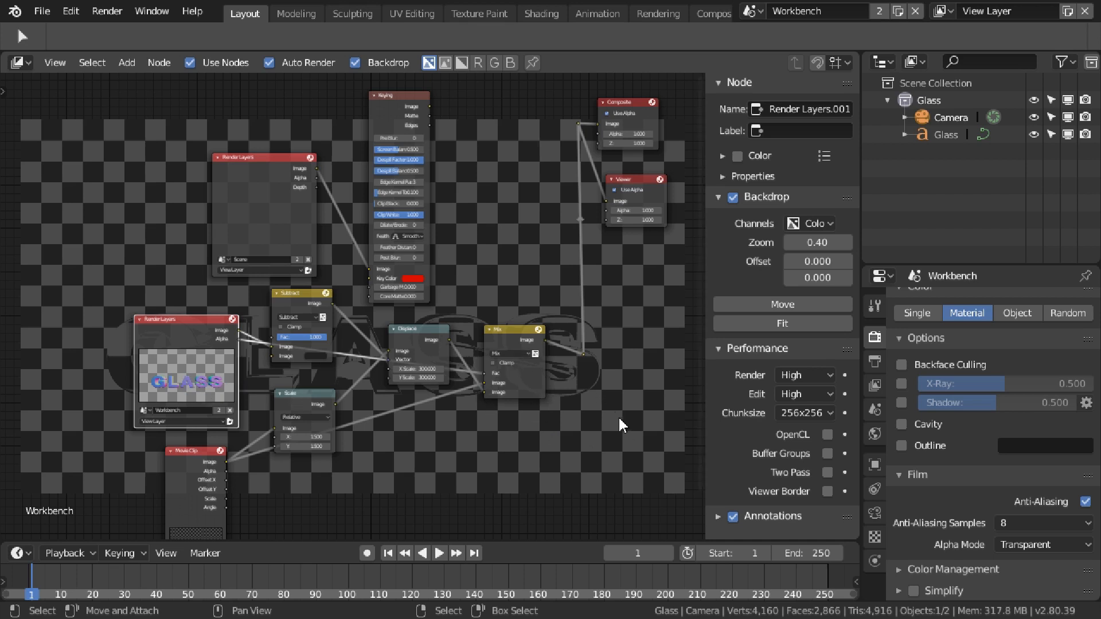
- Insert an Alpha Over node on the link after the Mix node and feed its second Image input from the Keying node's Image
middle_drag(553, 443, 508, 75)
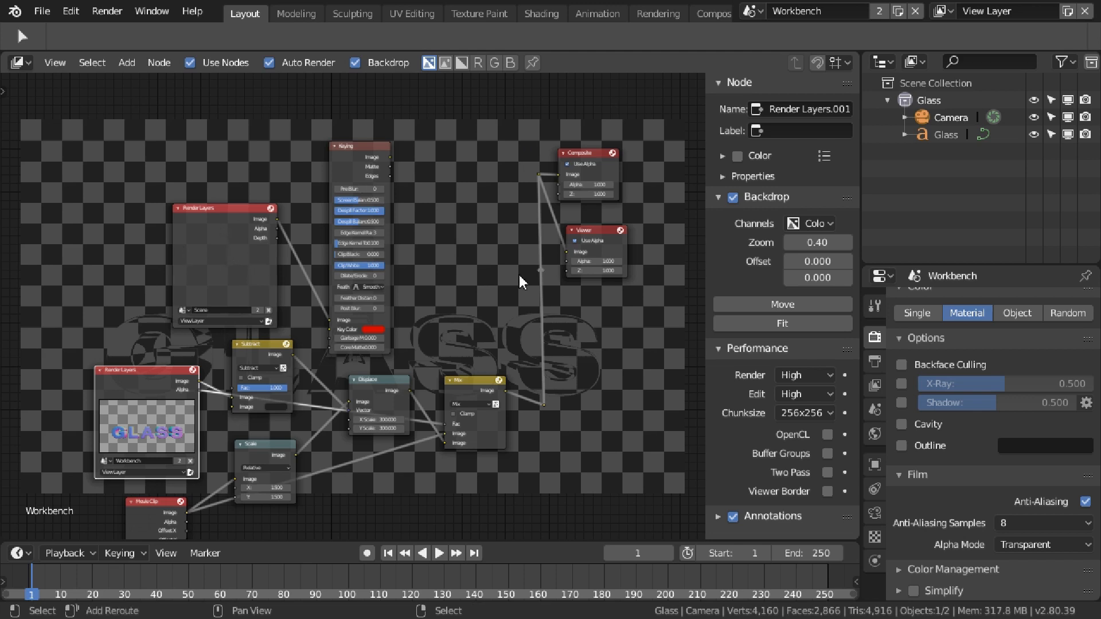
key(shift+a)
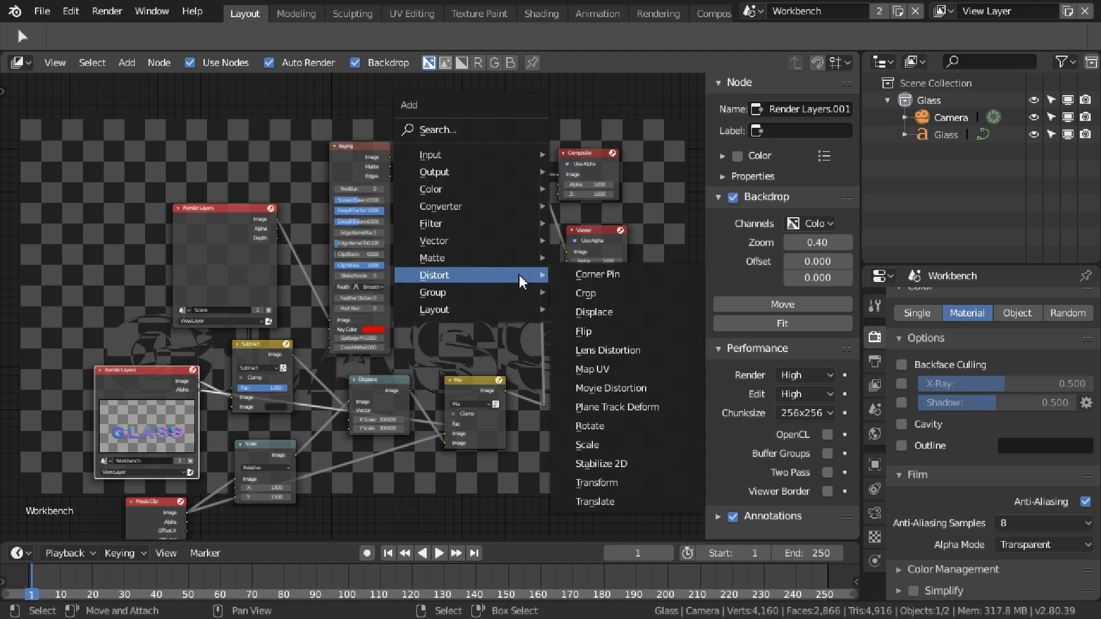
mouse_move(459, 185)
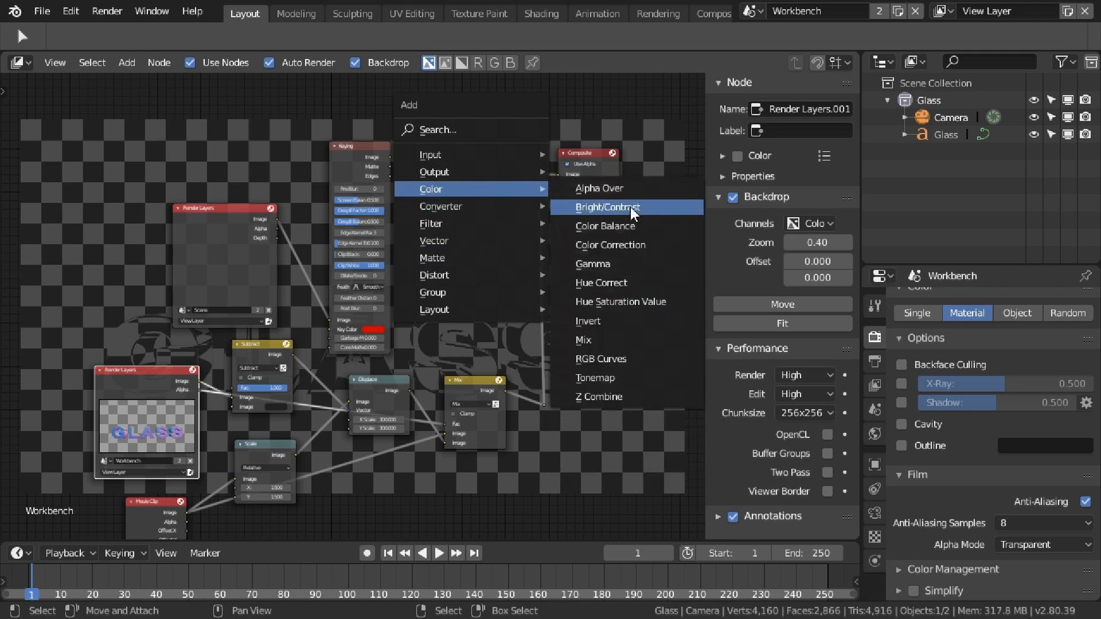
click(603, 188)
click(529, 282)
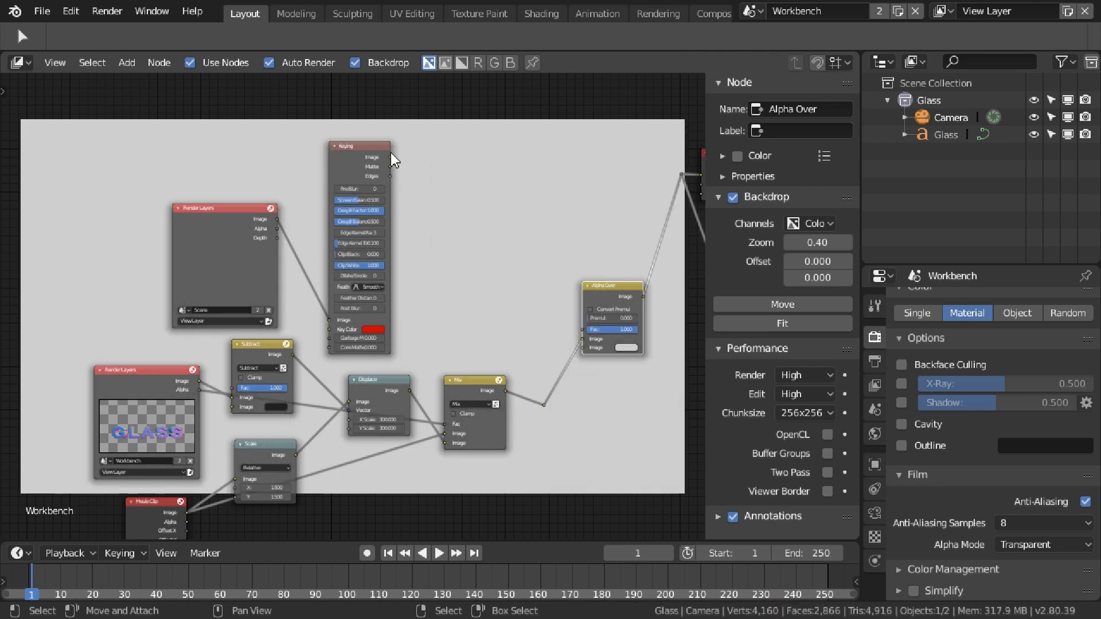
drag(391, 155, 456, 215)
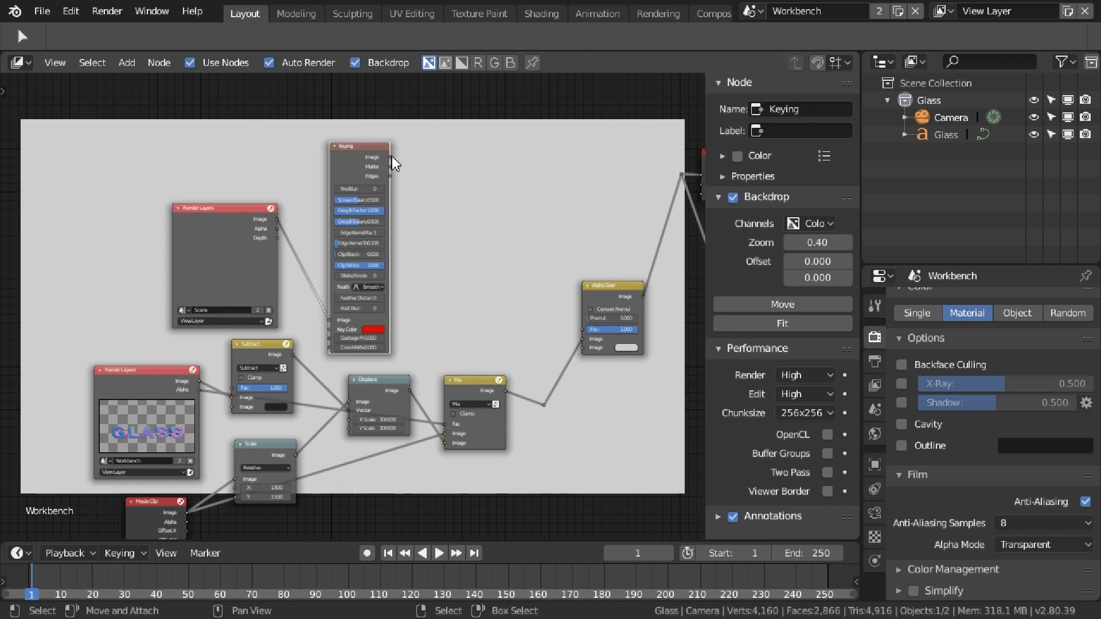
drag(390, 157, 584, 351)
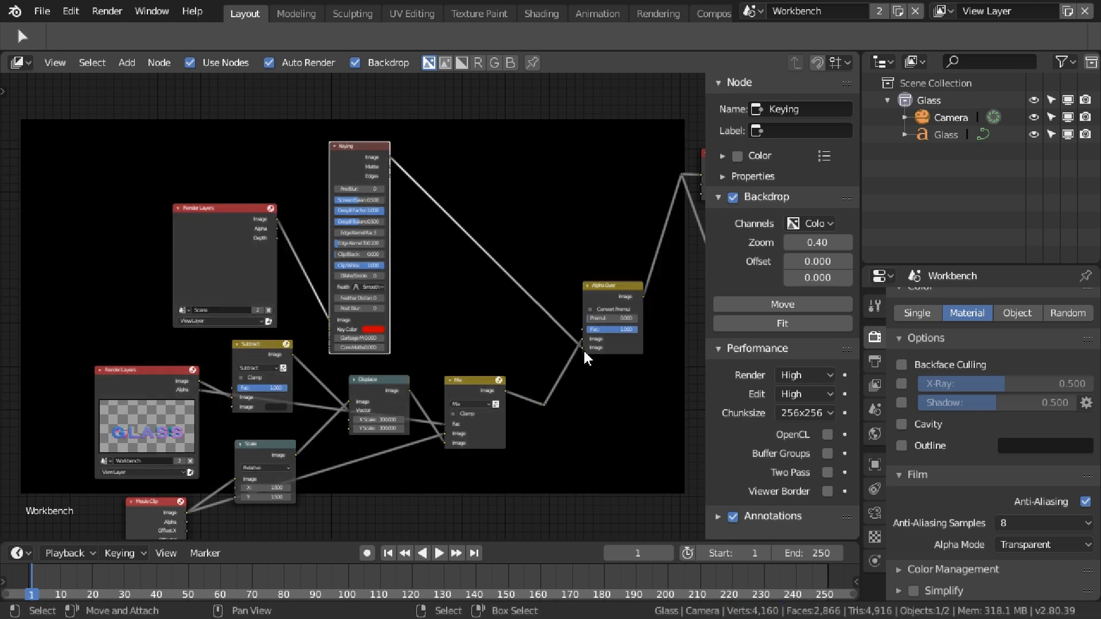
- Render the current frame, examine the full composited image, and return to the node tree
click(197, 251)
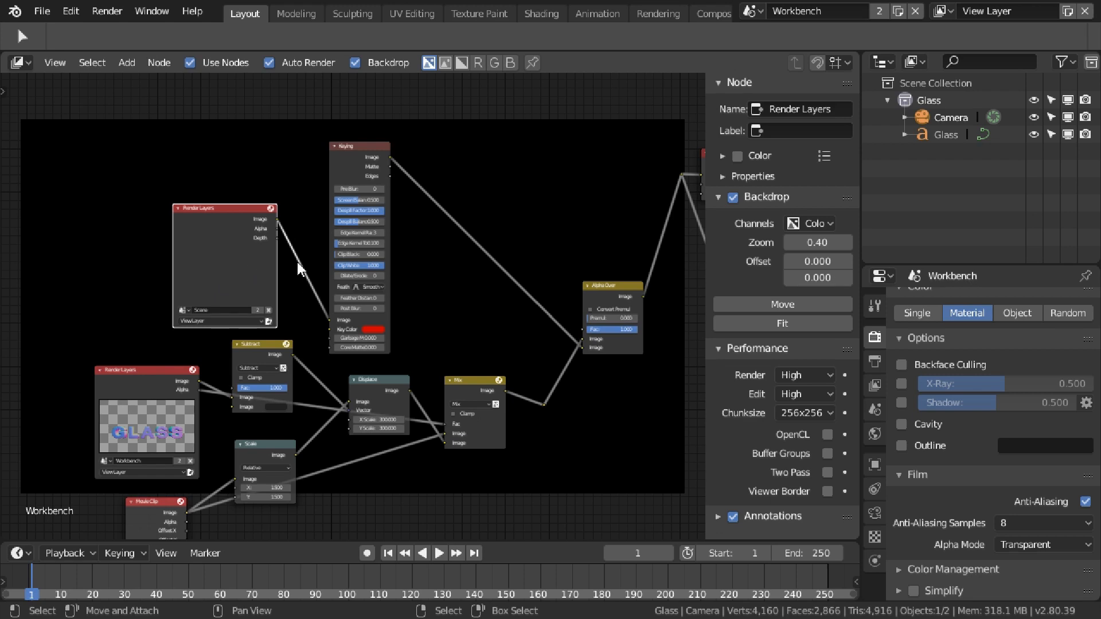
key(F12)
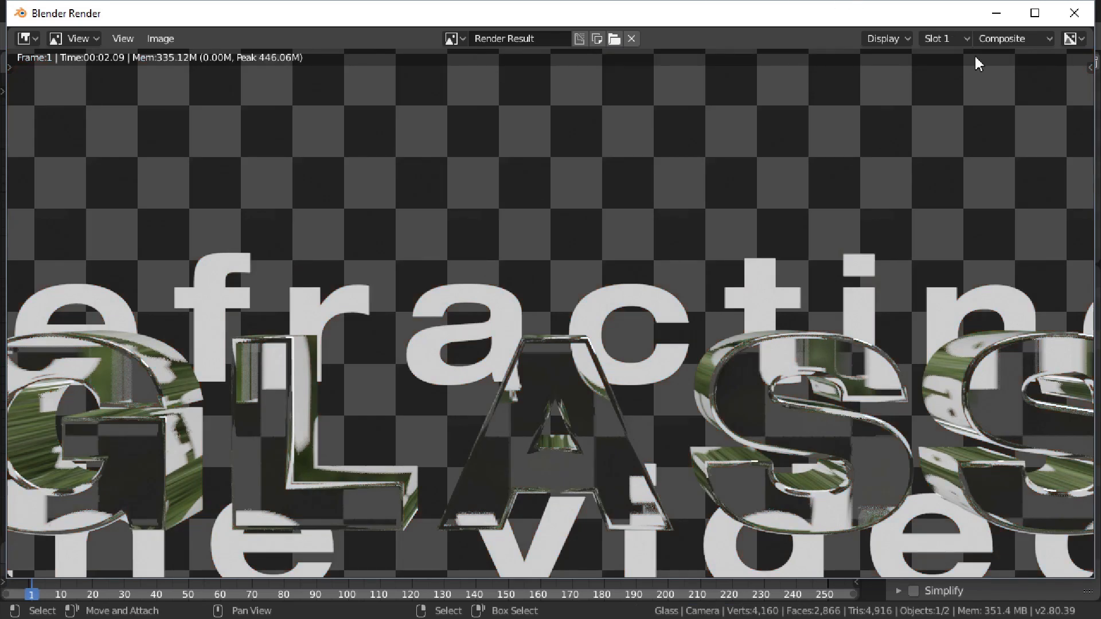
scroll(484, 300, down, 2)
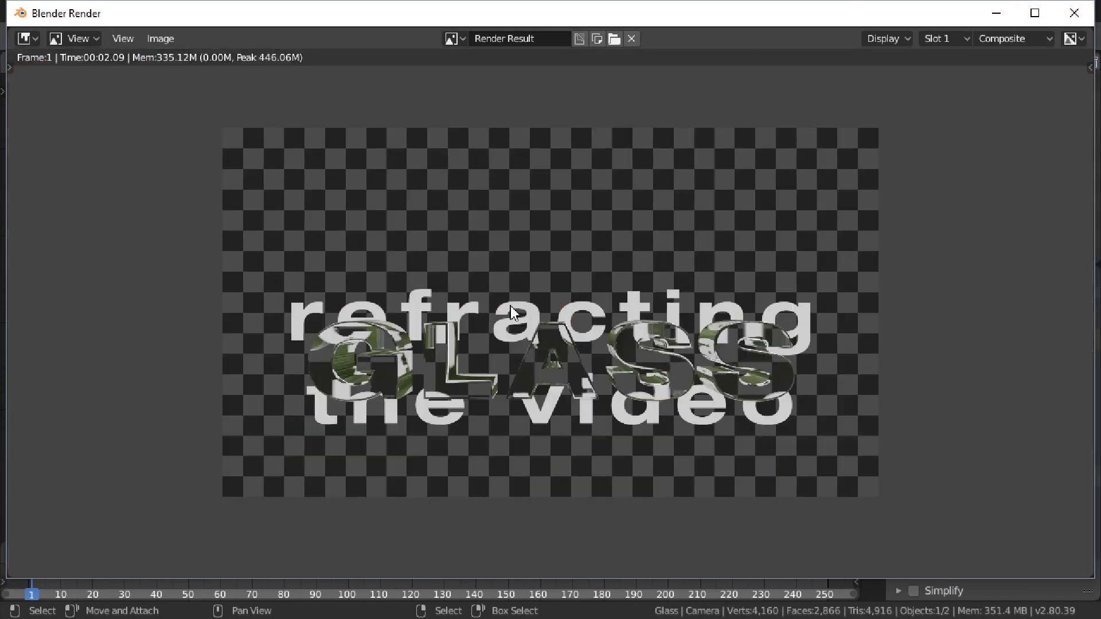
scroll(508, 308, up, 1)
scroll(508, 307, down, 1)
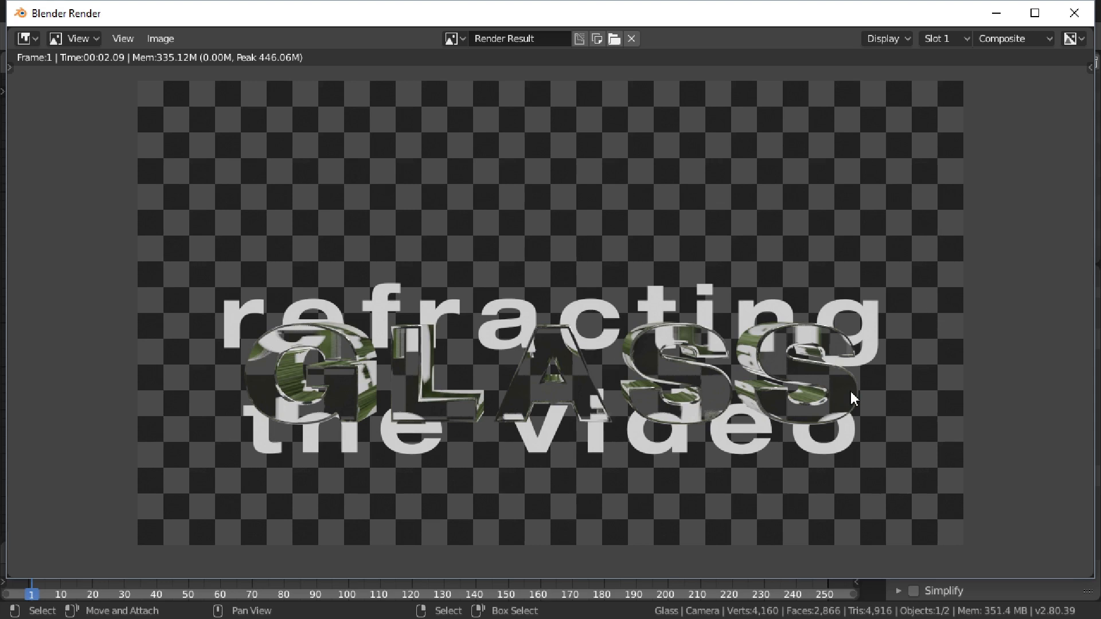
key(Escape)
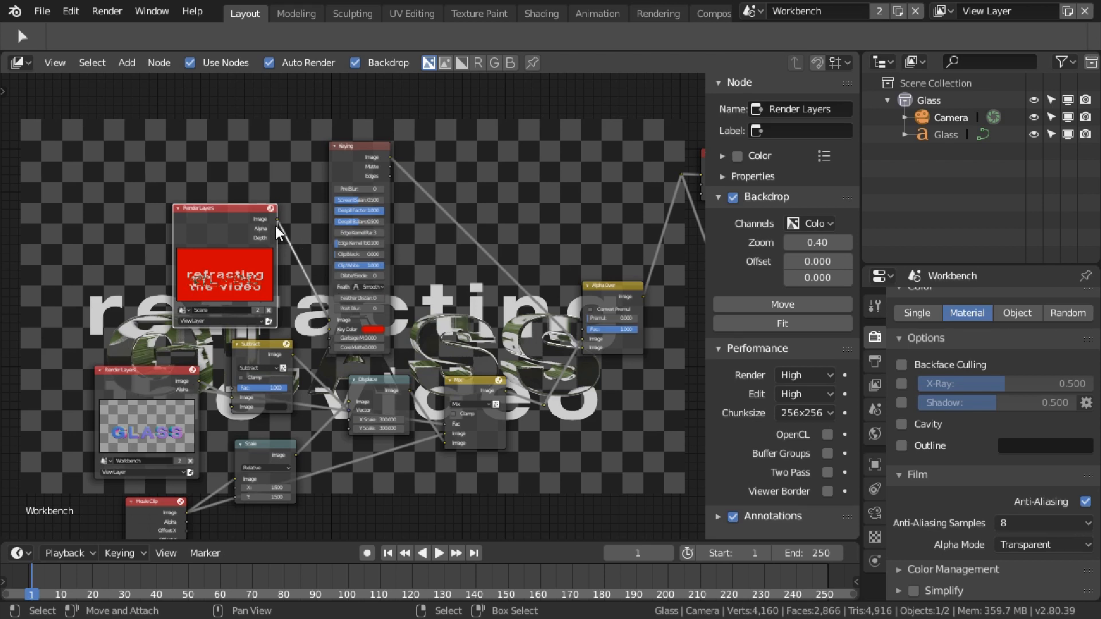
drag(277, 221, 287, 163)
scroll(519, 454, up, 2)
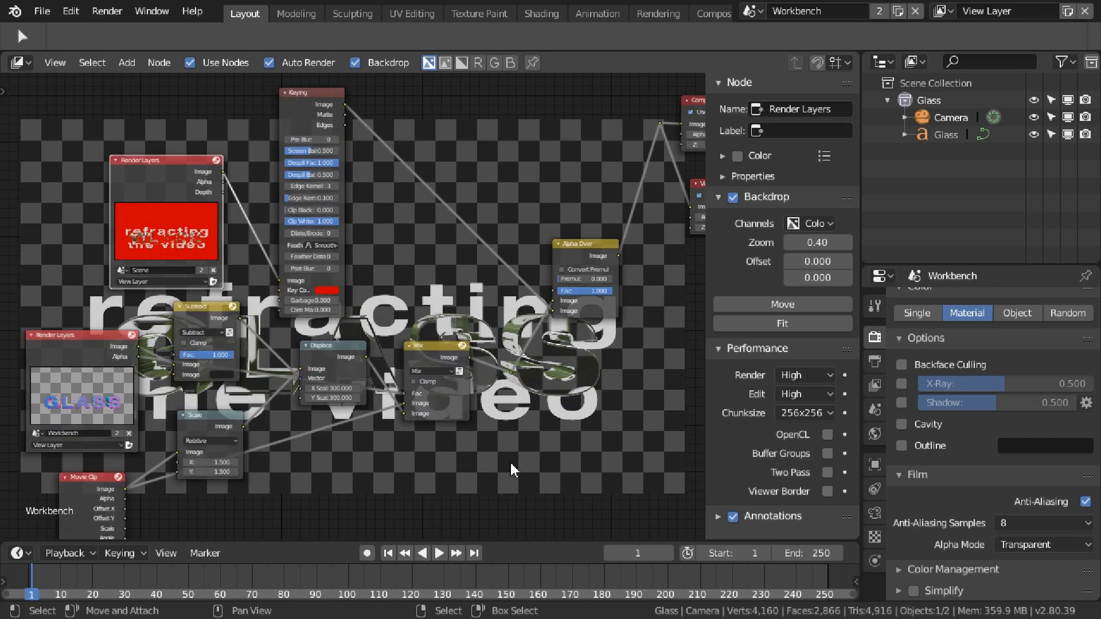